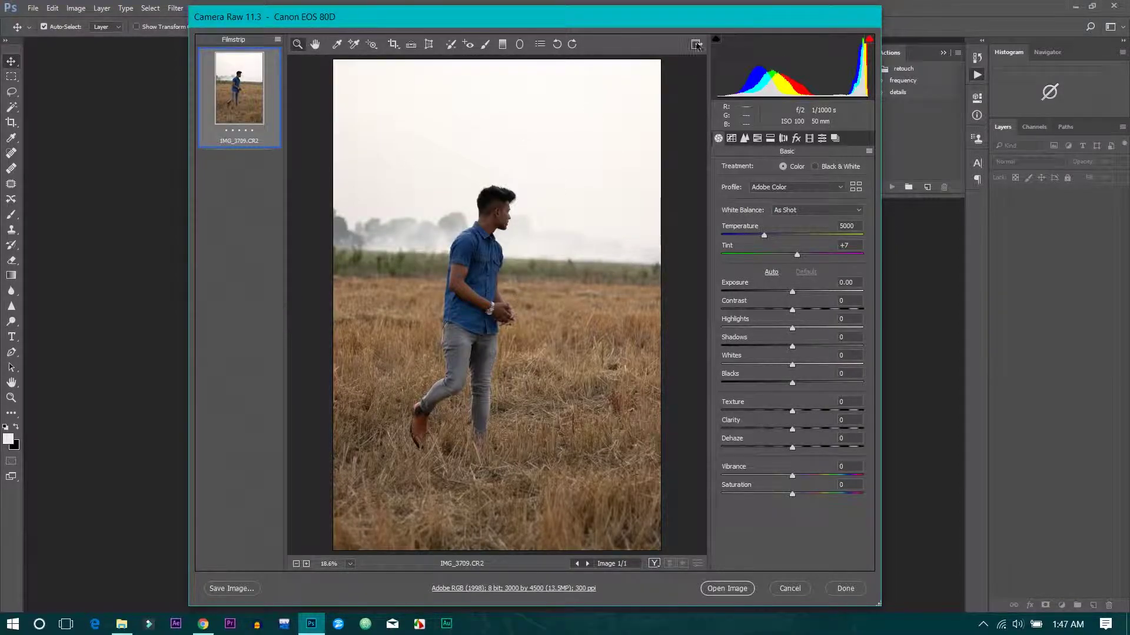
Step: Go full screen, convert to Black & White, and set Contrast +6, Highlights -28, Shadows +25
left_click(697, 45)
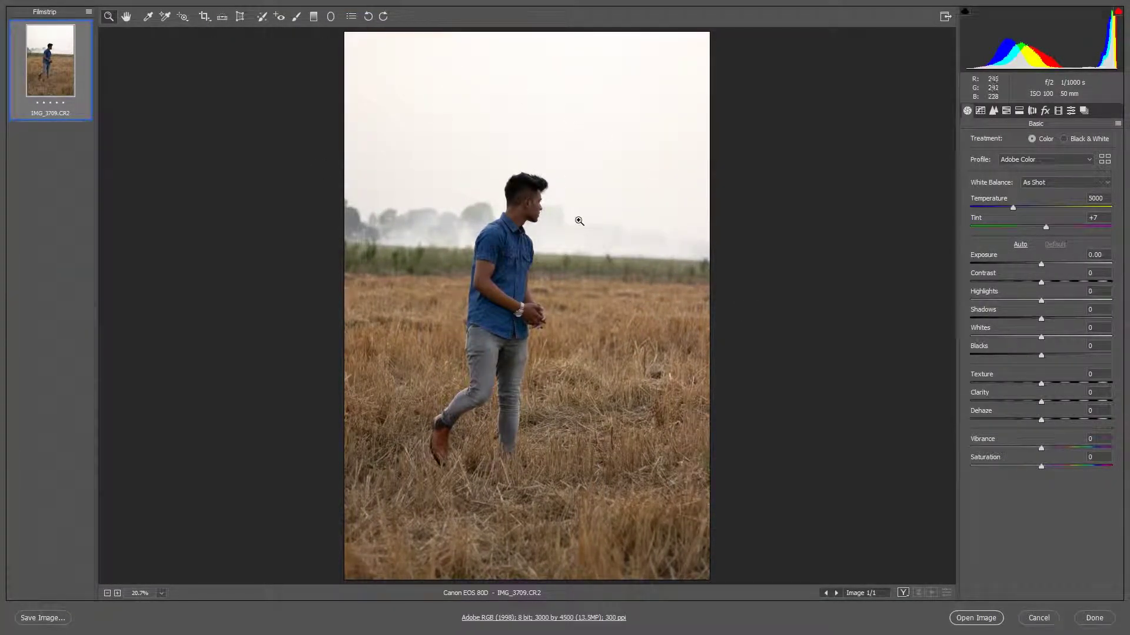
left_click(1066, 141)
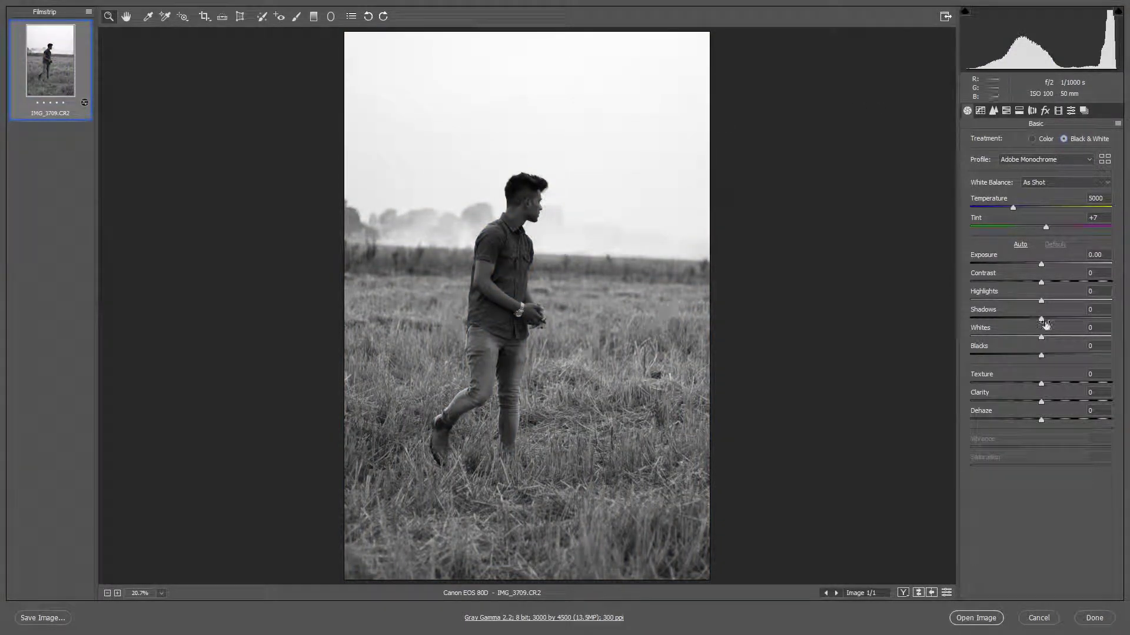
left_click_drag(1038, 283, 1041, 282)
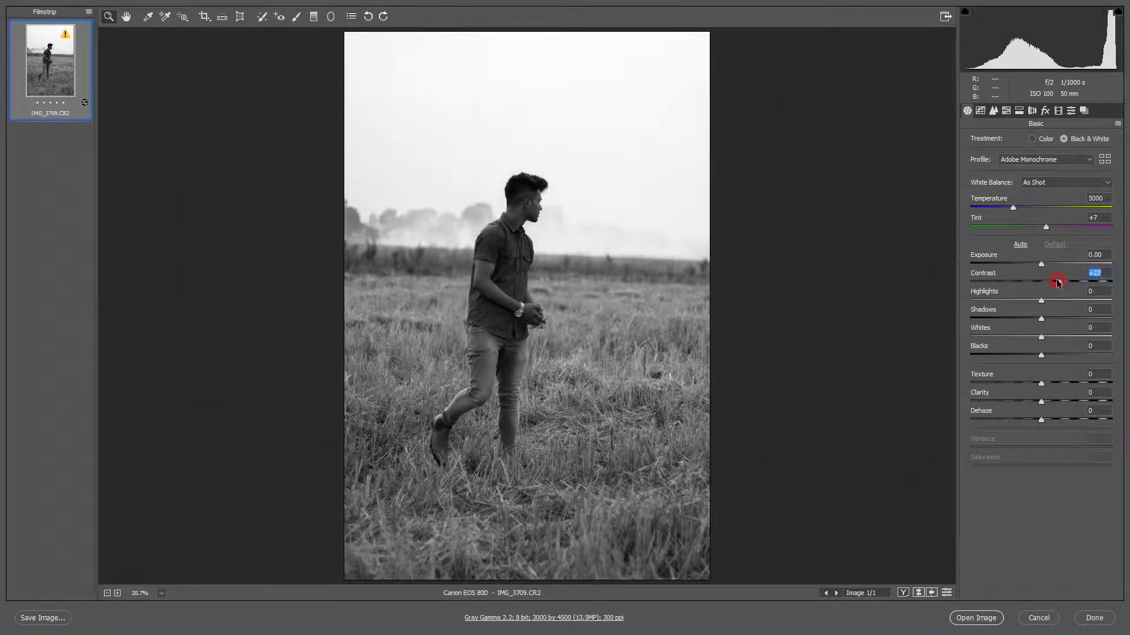
left_click_drag(1042, 281, 1020, 301)
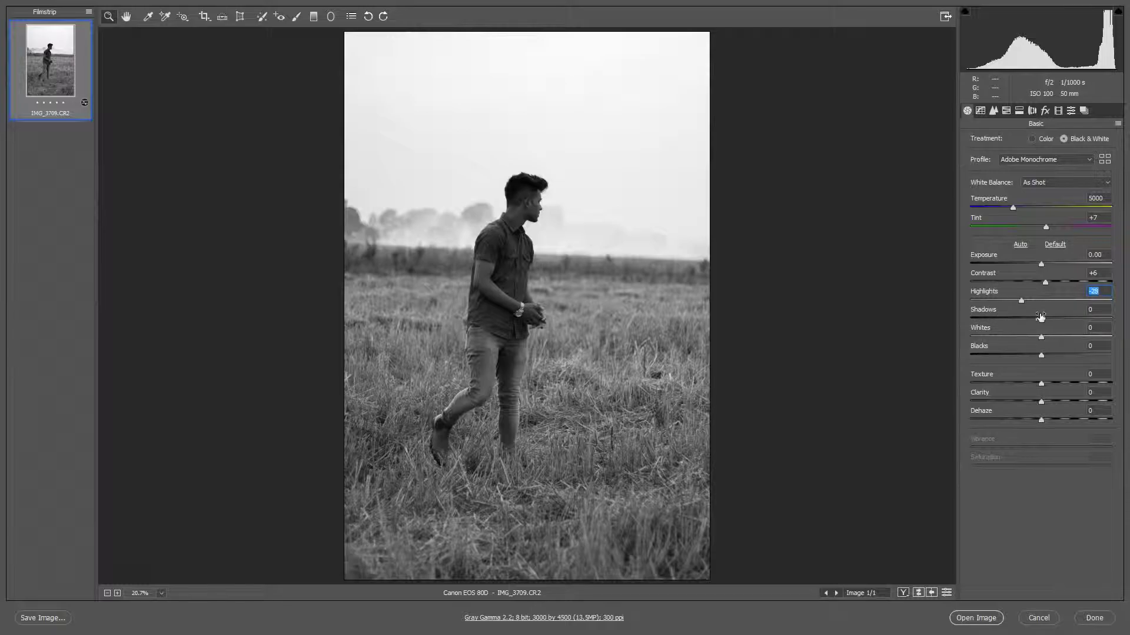
left_click_drag(1042, 321, 1060, 321)
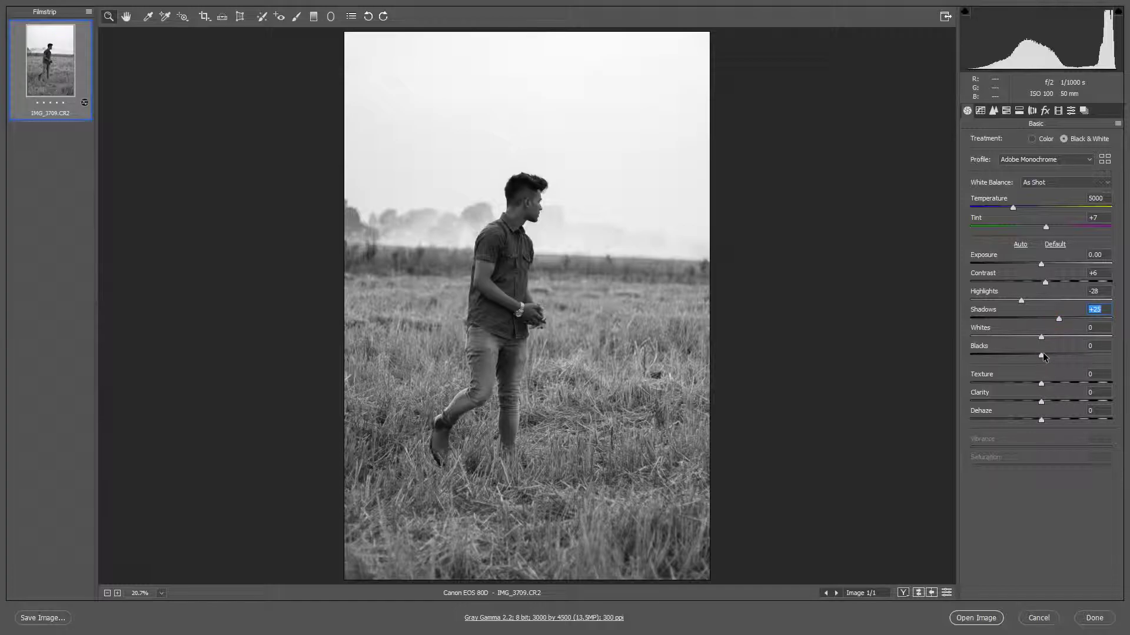
Step: Set Blacks +3, Texture +9, Clarity +7 and Dehaze +3
left_click_drag(1045, 356, 1044, 355)
left_click_drag(1041, 386, 1046, 386)
mouse_move(1040, 402)
left_mouse_down()
mouse_move(1031, 399)
mouse_move(1038, 401)
left_mouse_up()
left_click_drag(1040, 401, 1038, 422)
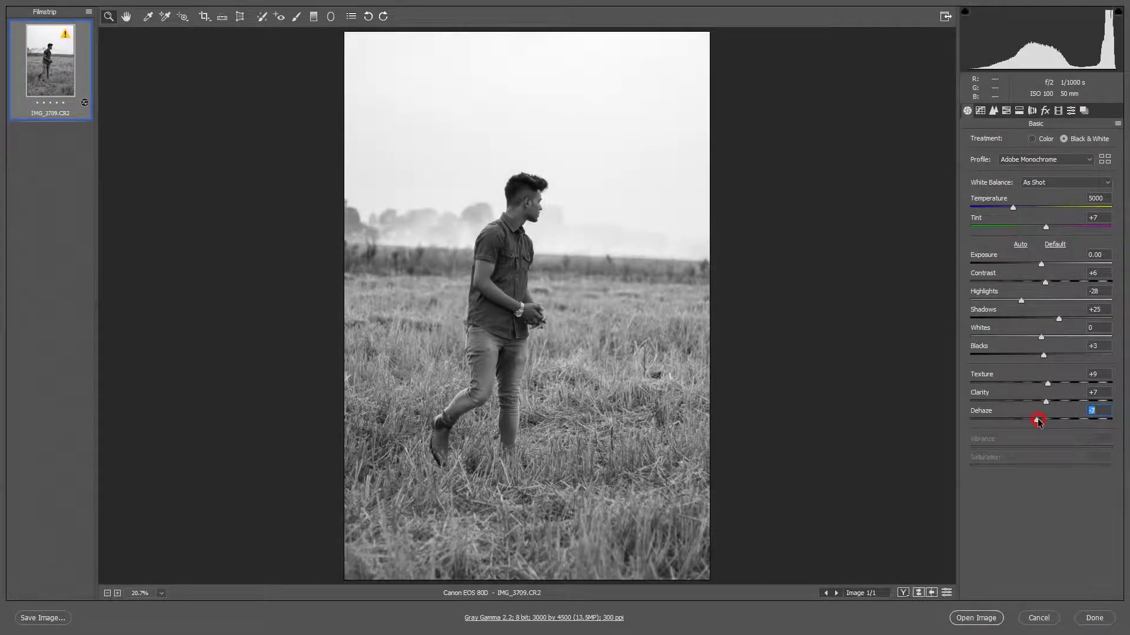
left_click_drag(1038, 421, 1043, 423)
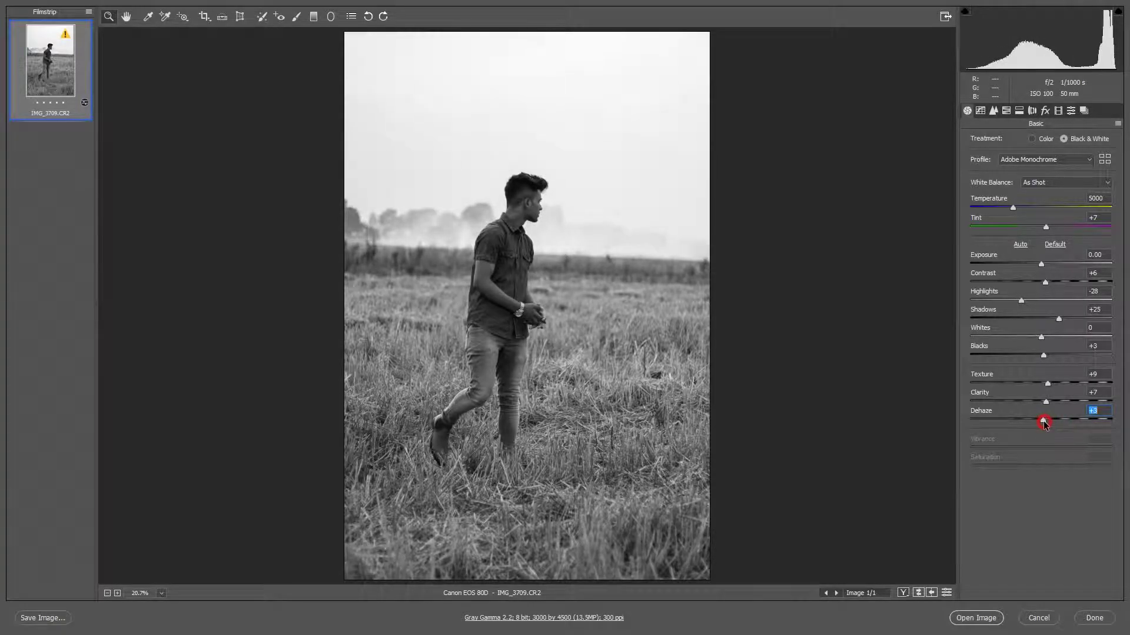
Step: Zoom in on the photo, fit it back in view, and reach the Effects panel
left_click(520, 306)
right_click(501, 183)
left_click(546, 266)
left_click(1045, 111)
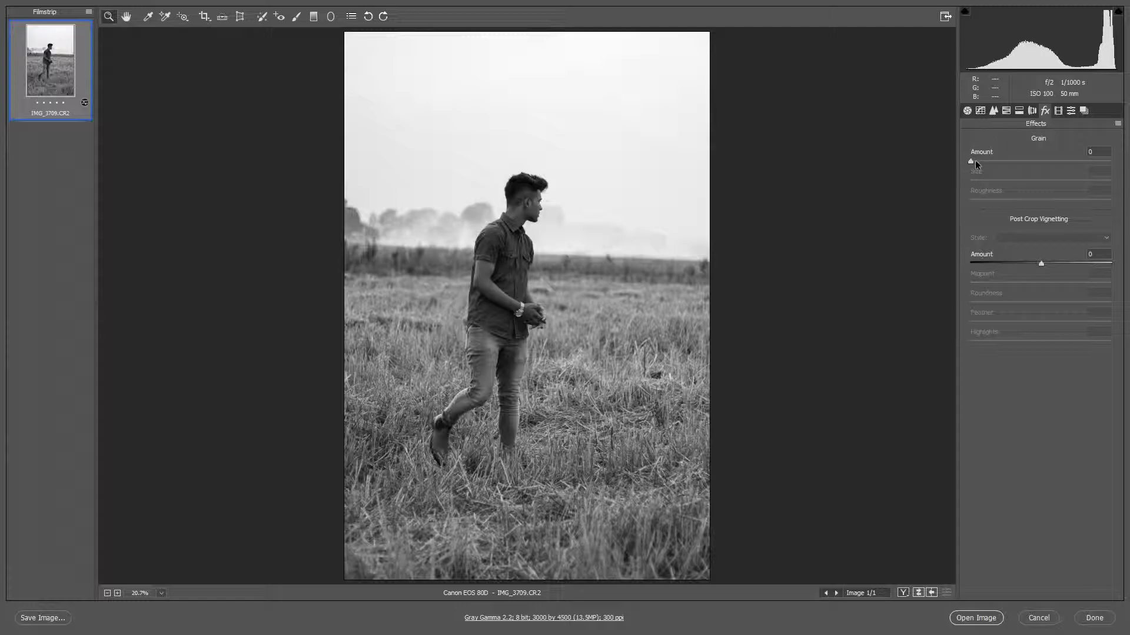
Step: Add Grain 10 and a vignette: Amount -15, Midpoint 10, Roundness +43, Feather 100
left_click_drag(974, 162, 984, 162)
left_click(1100, 254)
type("-")
type("15")
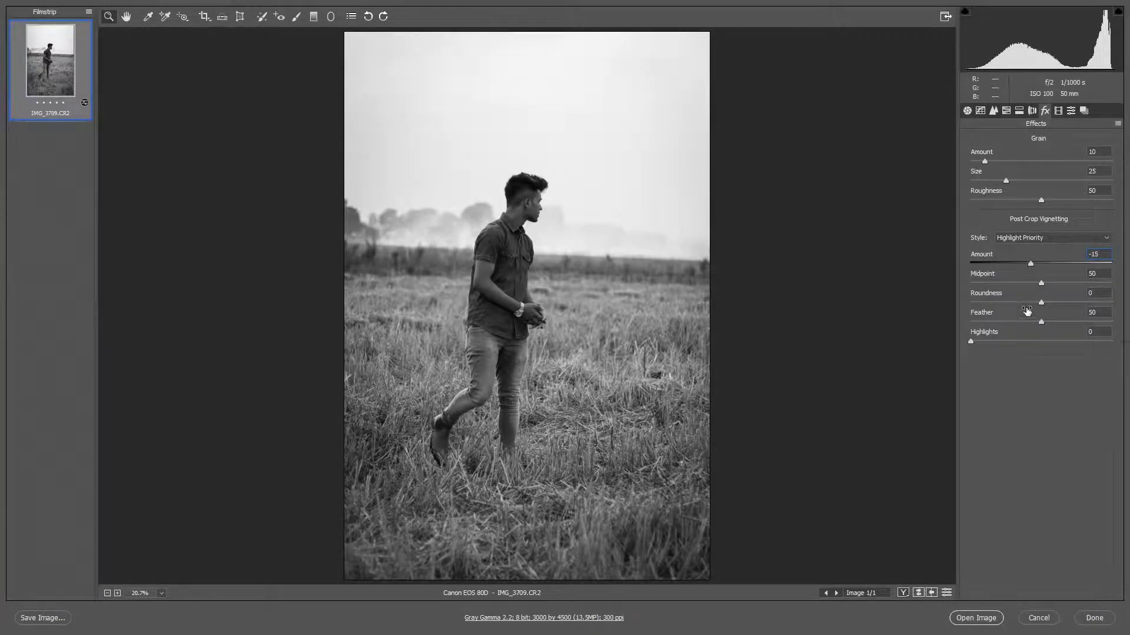
left_click_drag(1040, 283, 984, 282)
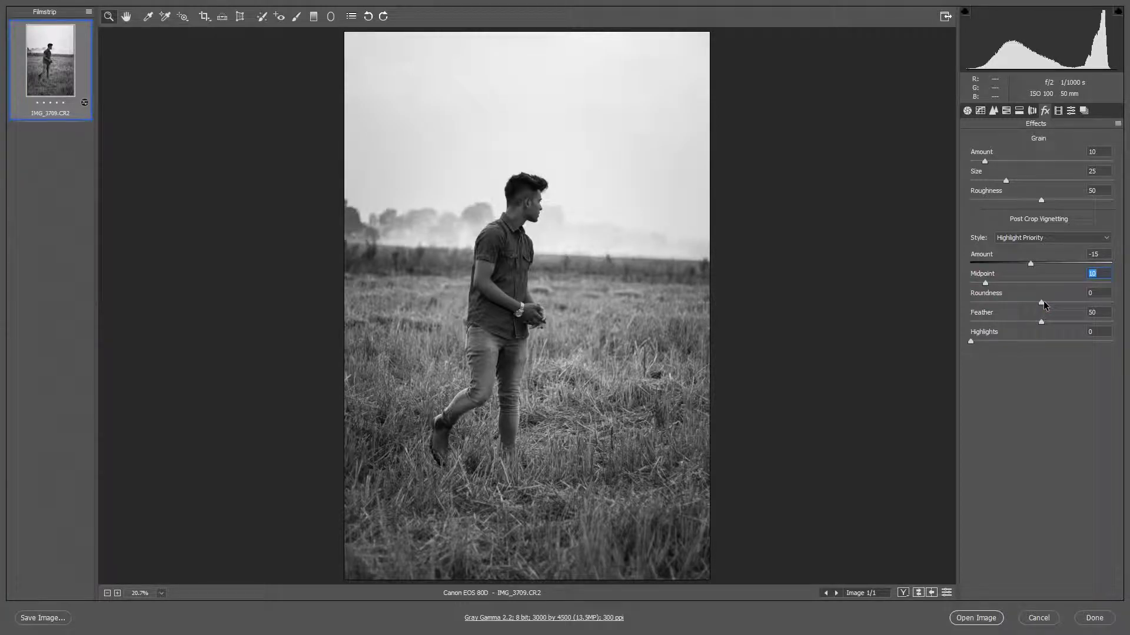
left_click_drag(1041, 302, 1126, 322)
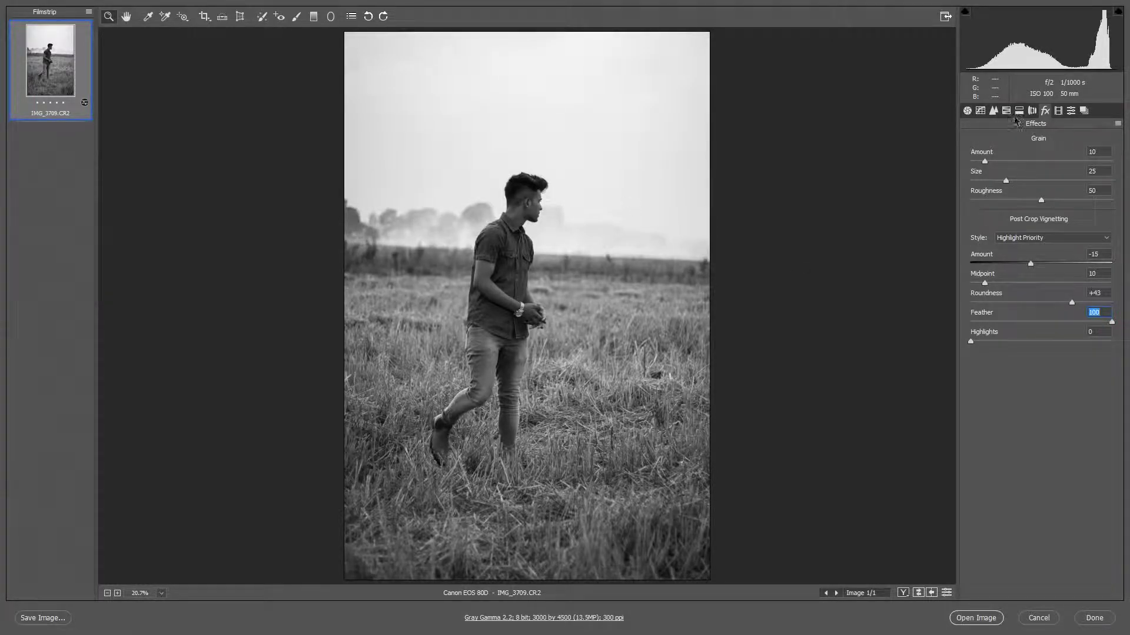
left_click(980, 110)
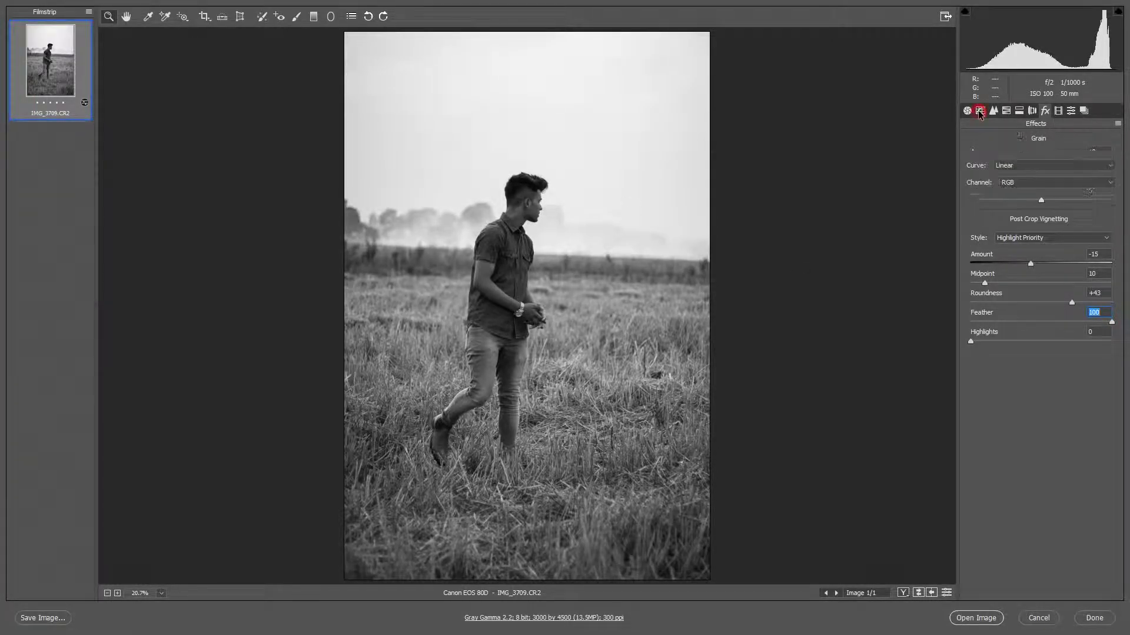
Step: Add shadow, midtone and highlight points to the RGB point curve and lift the black point
left_click(1024, 183)
left_click(1012, 193)
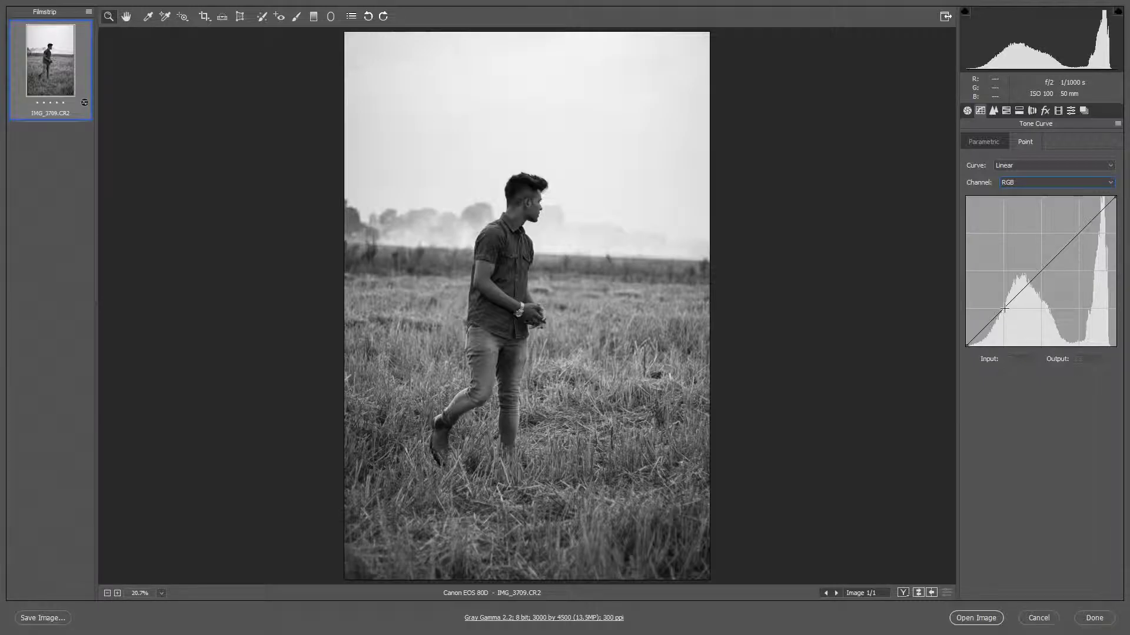
left_click(1004, 309)
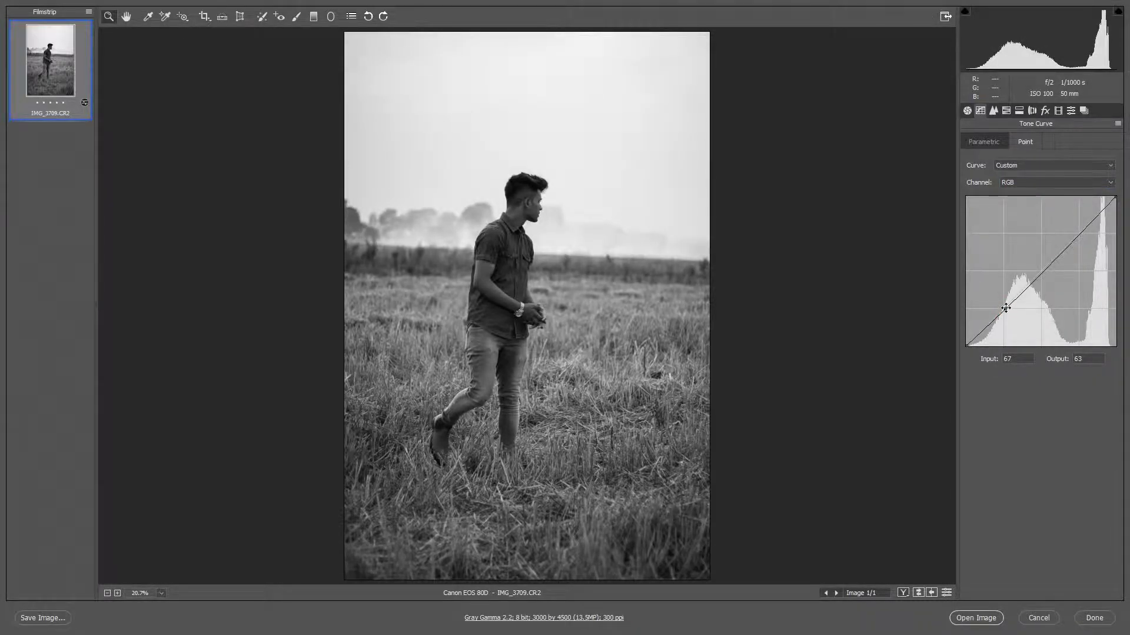
left_click_drag(1006, 308, 1004, 307)
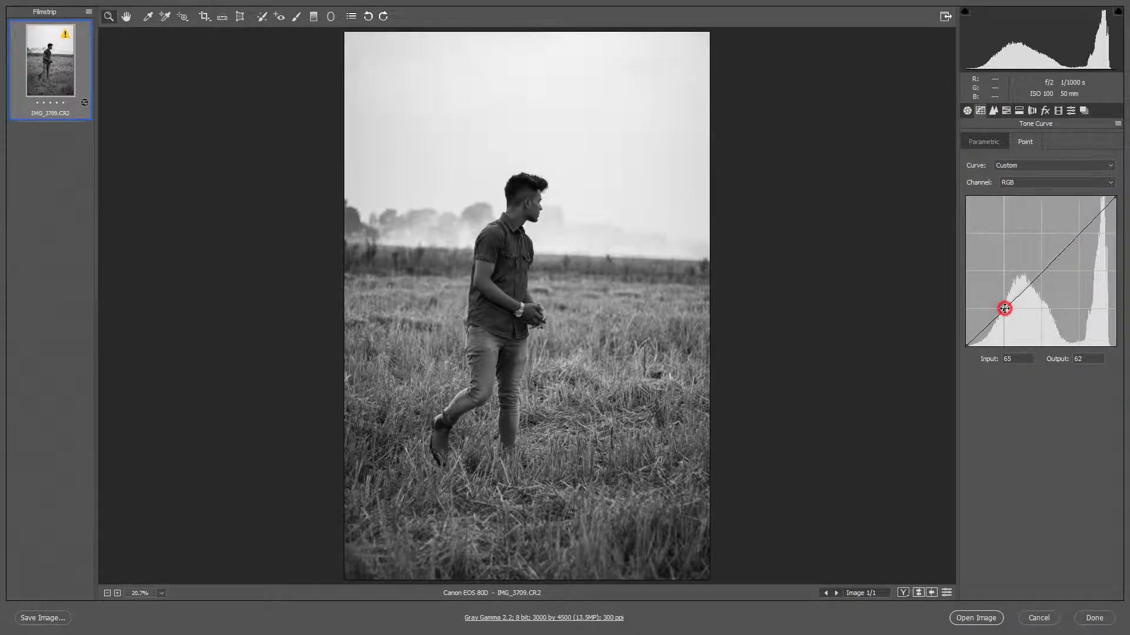
left_click(1042, 268)
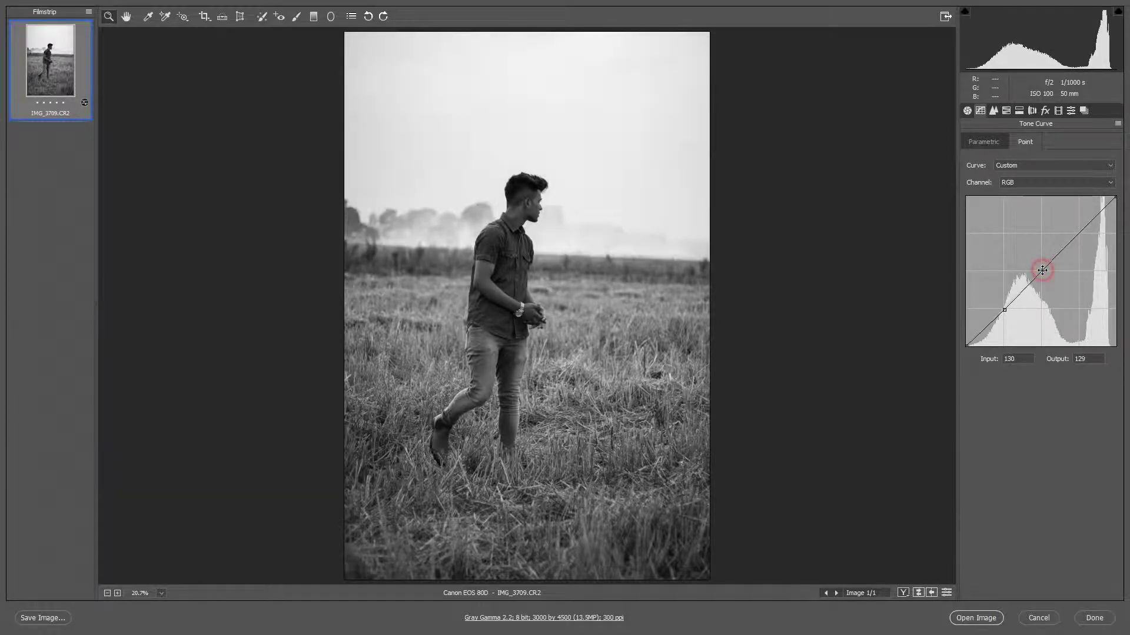
left_click(1078, 234)
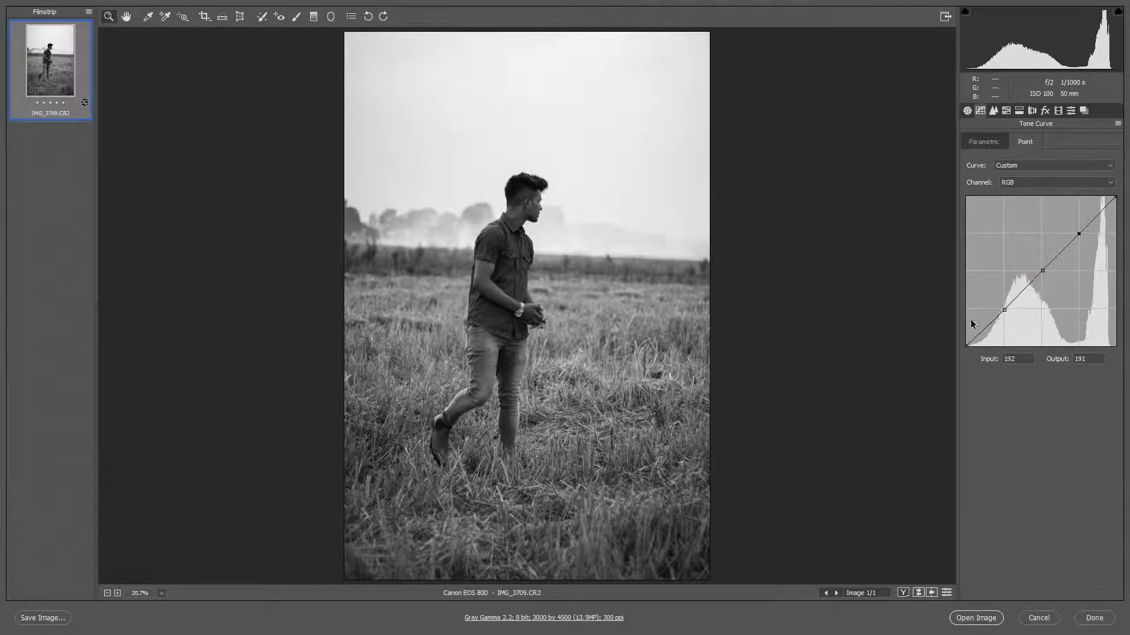
left_click_drag(967, 343, 967, 326)
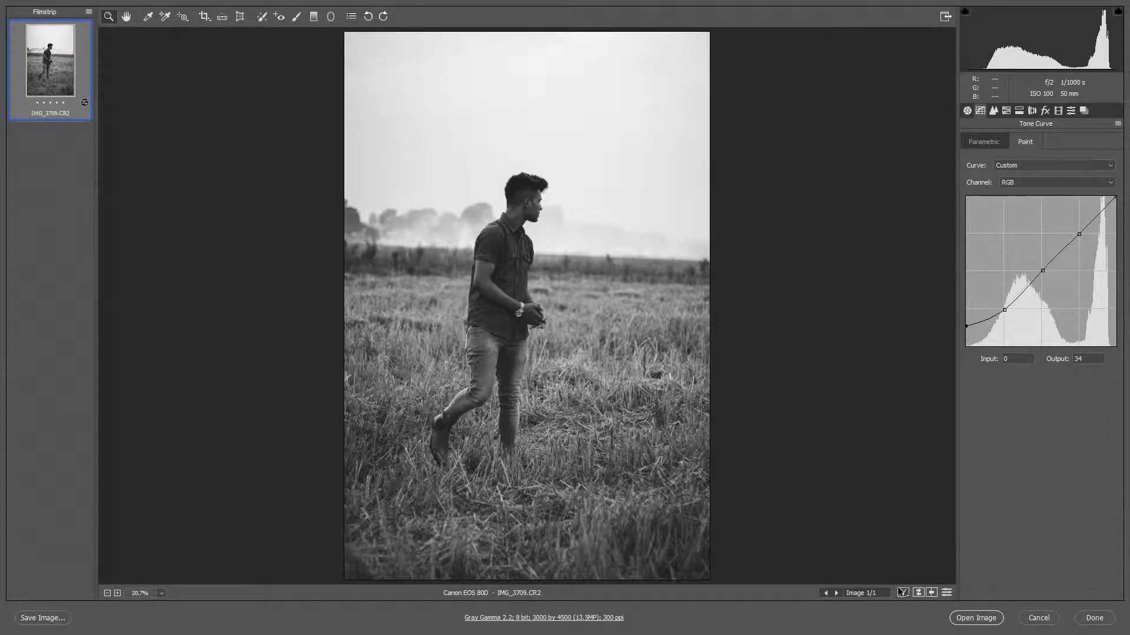
Step: Draw a tilted radial filter ellipse around the man with lowered highlights and exposure
left_click(330, 15)
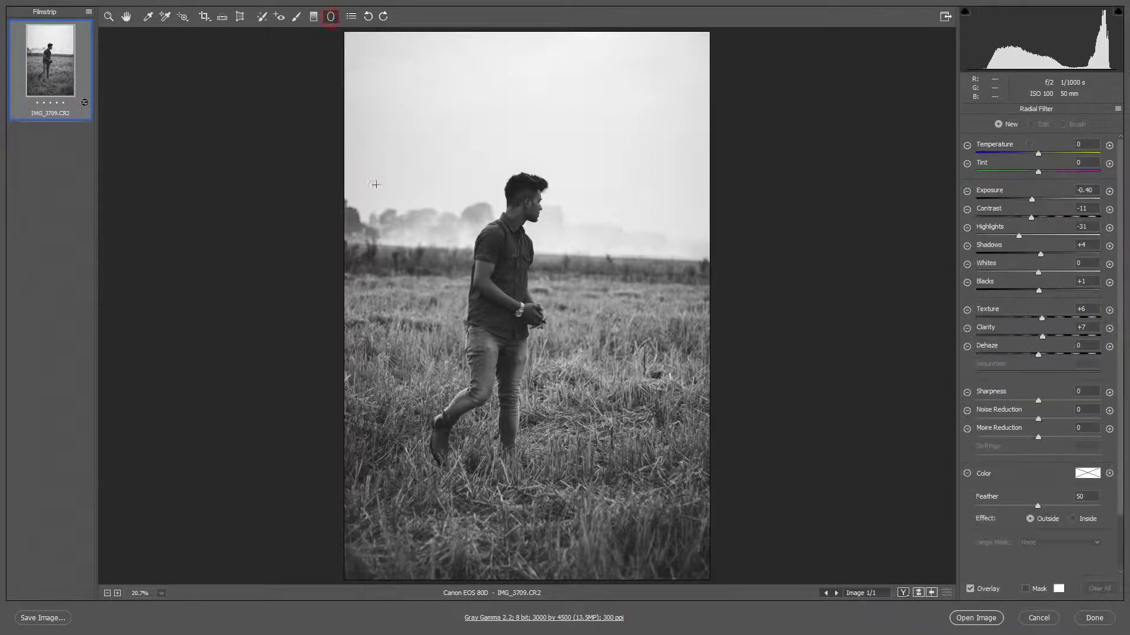
left_click_drag(1021, 239, 1030, 239)
left_click(1030, 195)
left_click_drag(486, 257, 533, 371)
left_click_drag(535, 158, 580, 143)
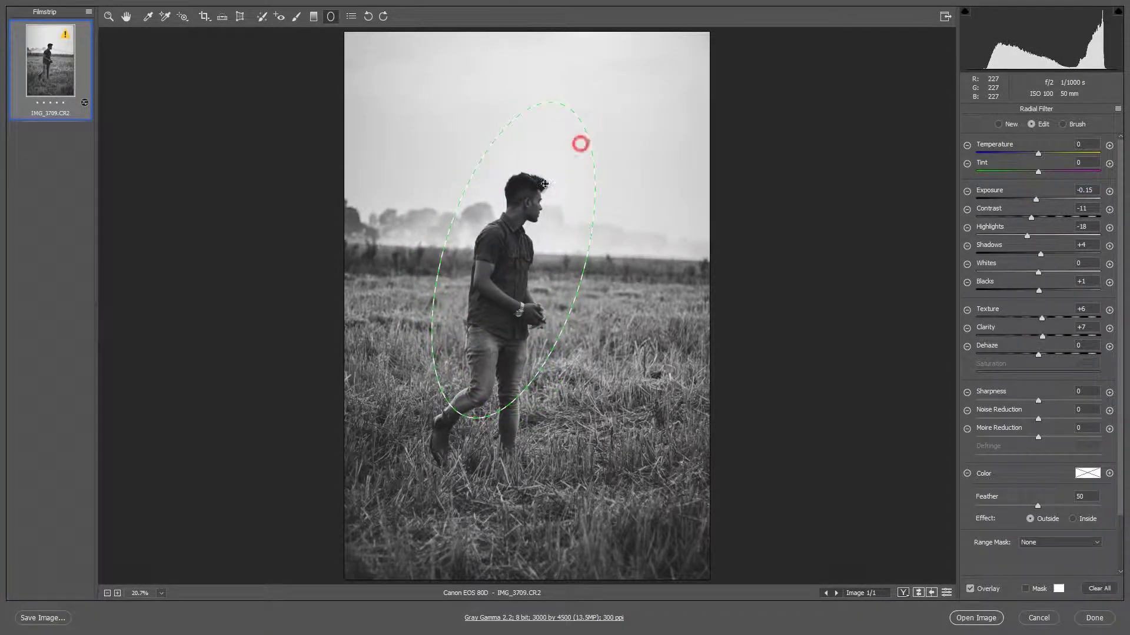
left_click_drag(518, 214, 530, 218)
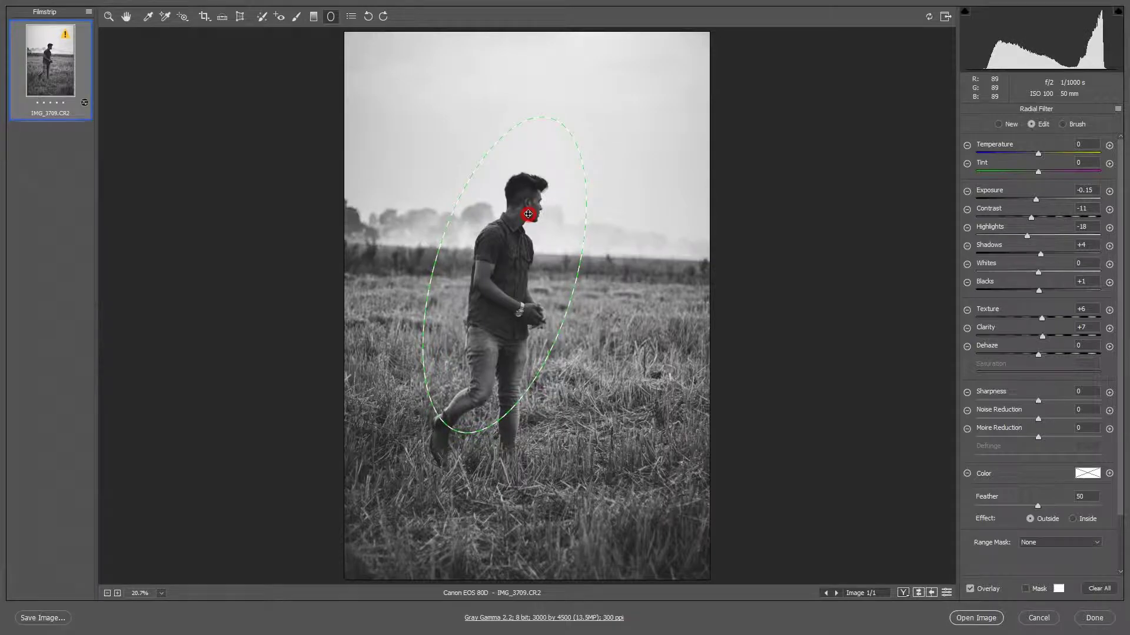
left_click(107, 16)
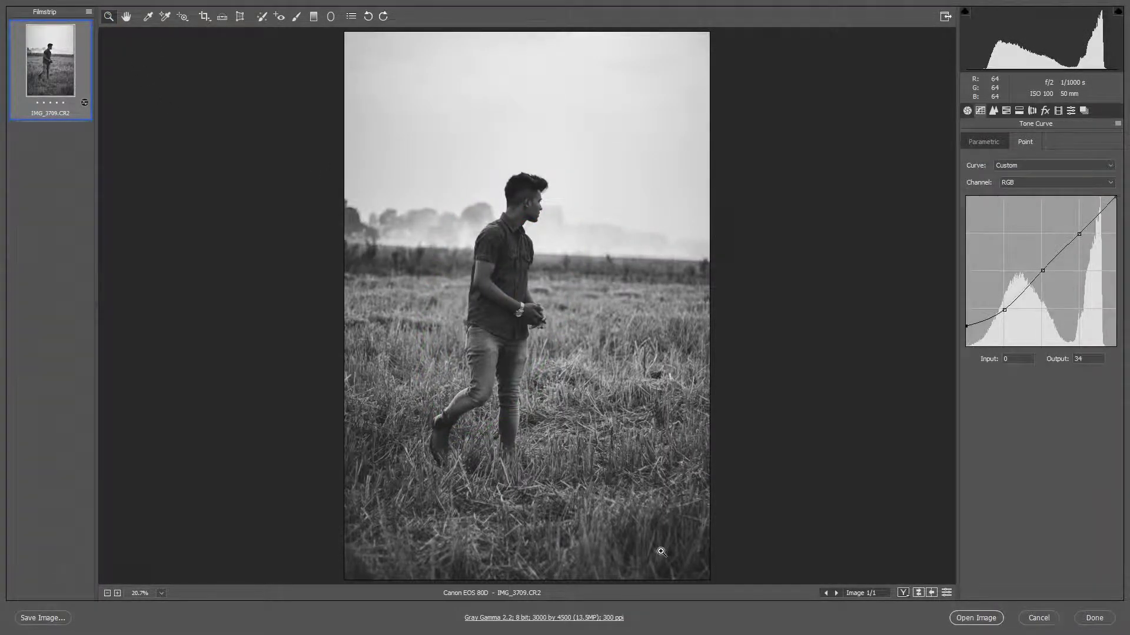
Step: Compare before/after side by side, fit the view, then open the image in Photoshop
left_click(902, 593)
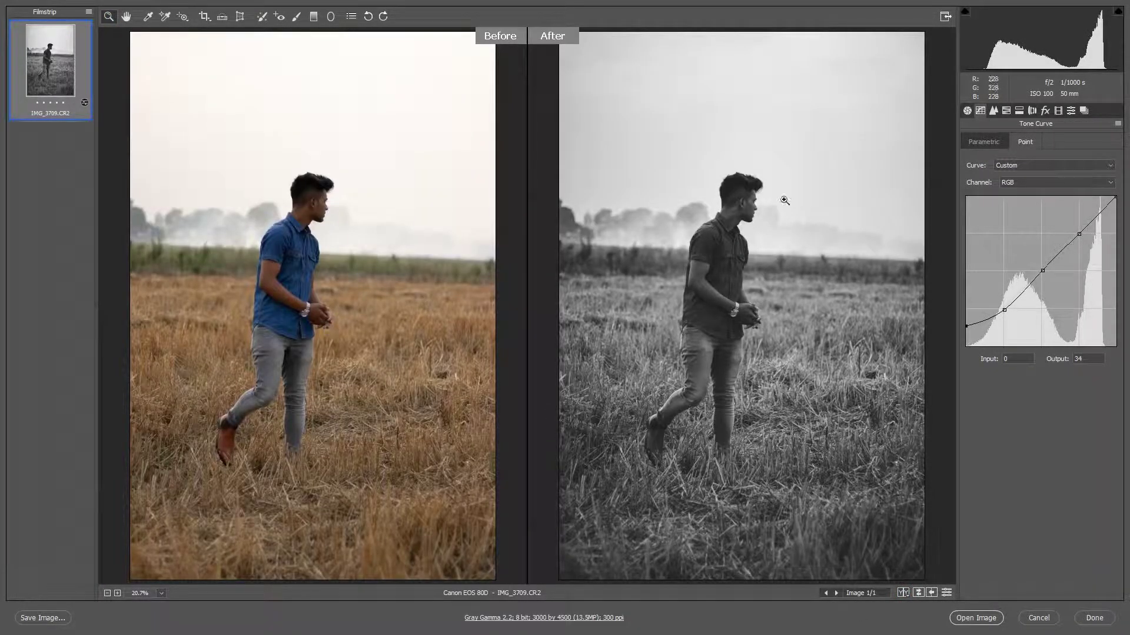
left_click(747, 273)
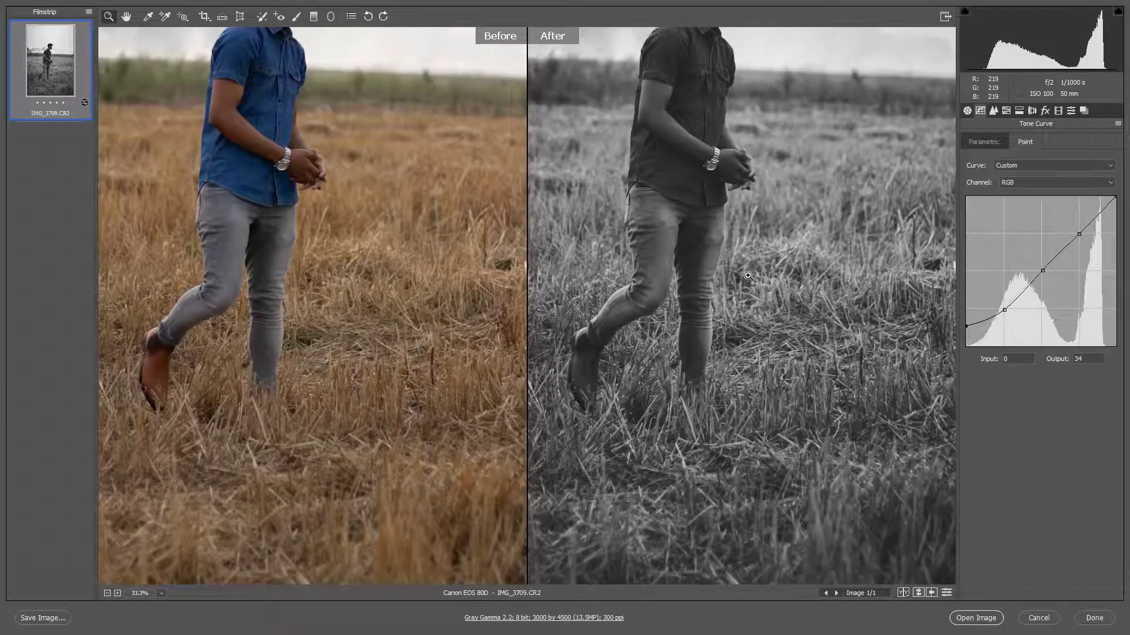
scroll(747, 276, "up", 3)
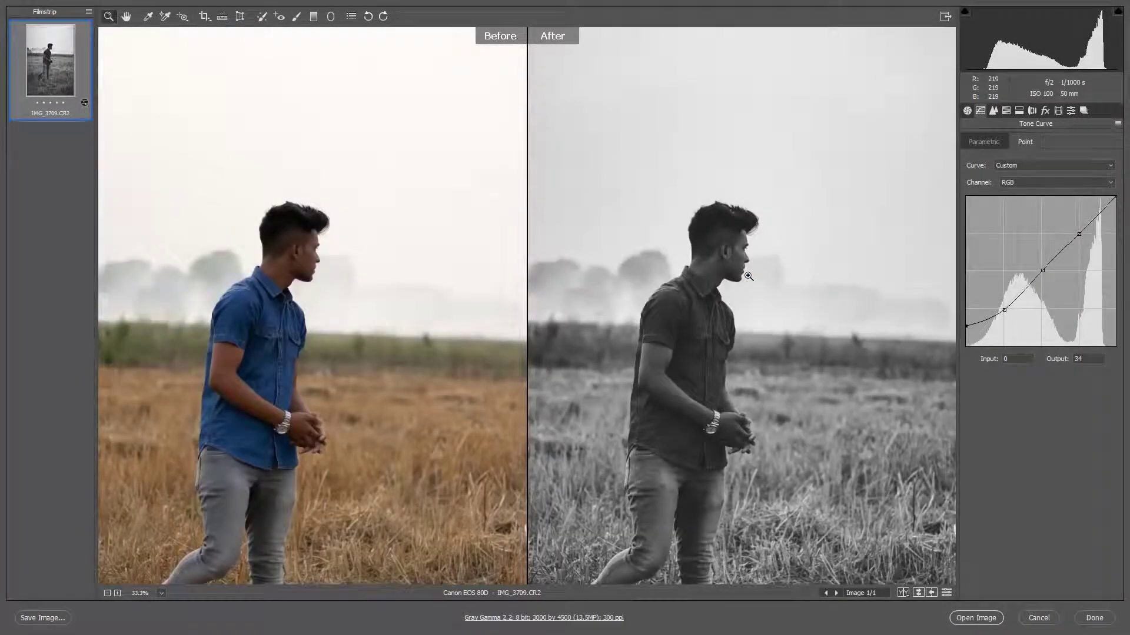
right_click(725, 243)
left_click(778, 321)
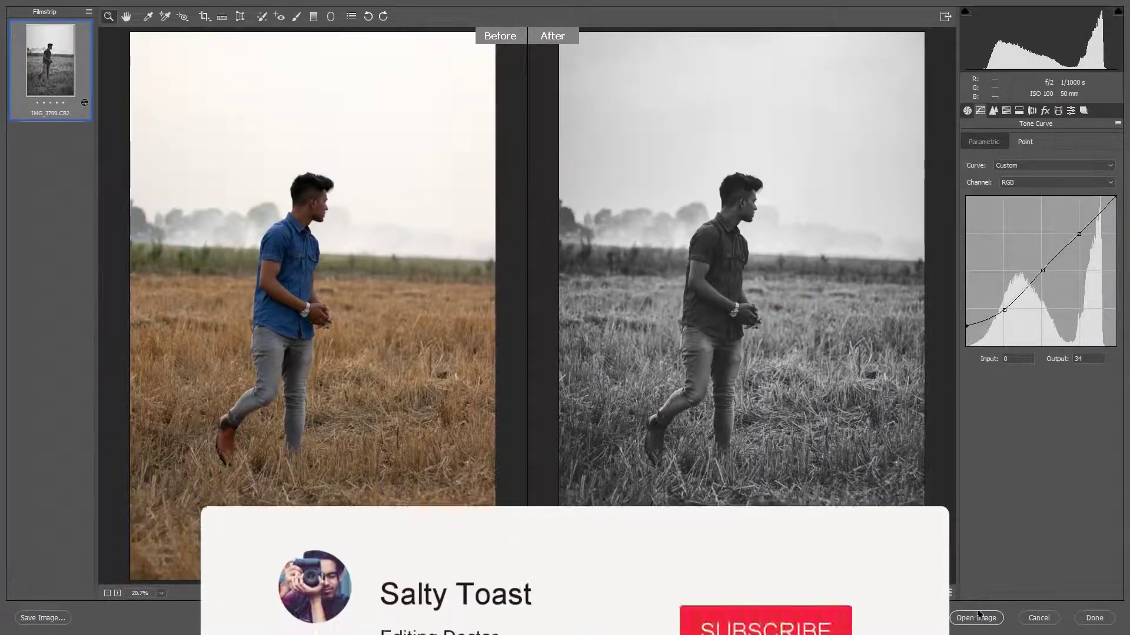
left_click(980, 623)
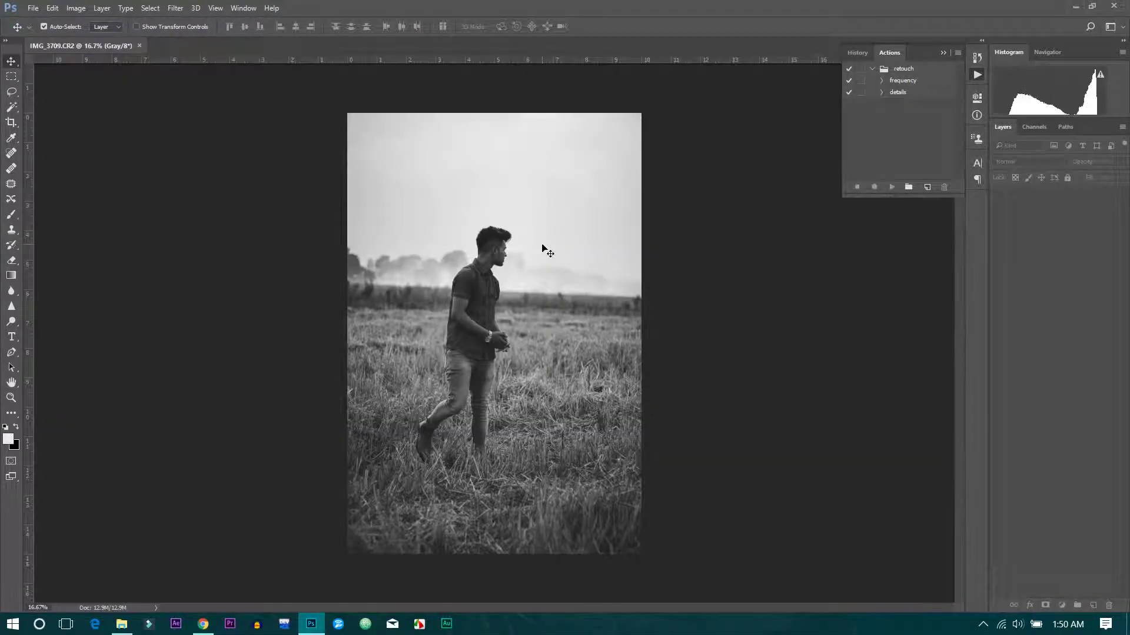
scroll(494, 250, "up", 5)
Step: Fit the black-and-white photo to the screen with Ctrl+0
key("ctrl+0")
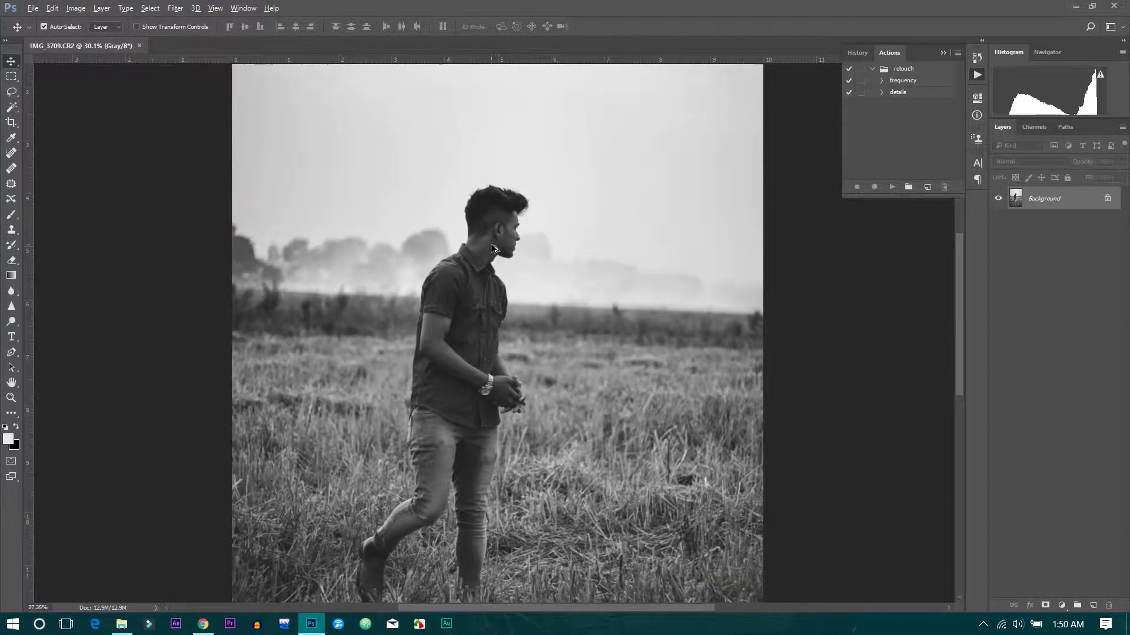
scroll(493, 250, "down", 1)
scroll(494, 250, "down", 1)
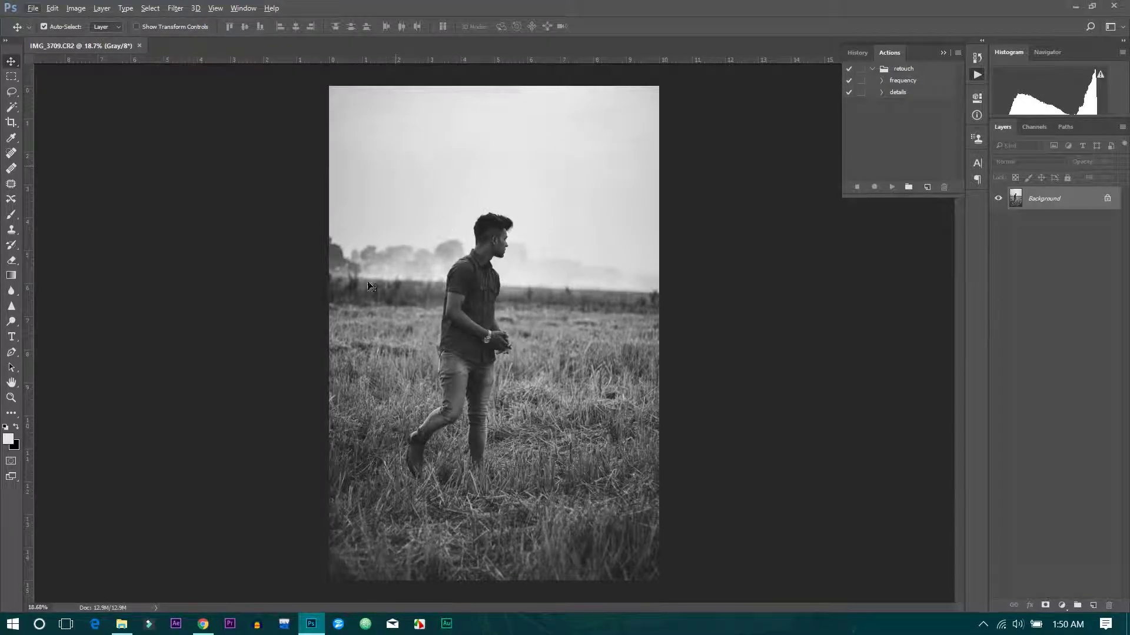
scroll(301, 275, "up", 1)
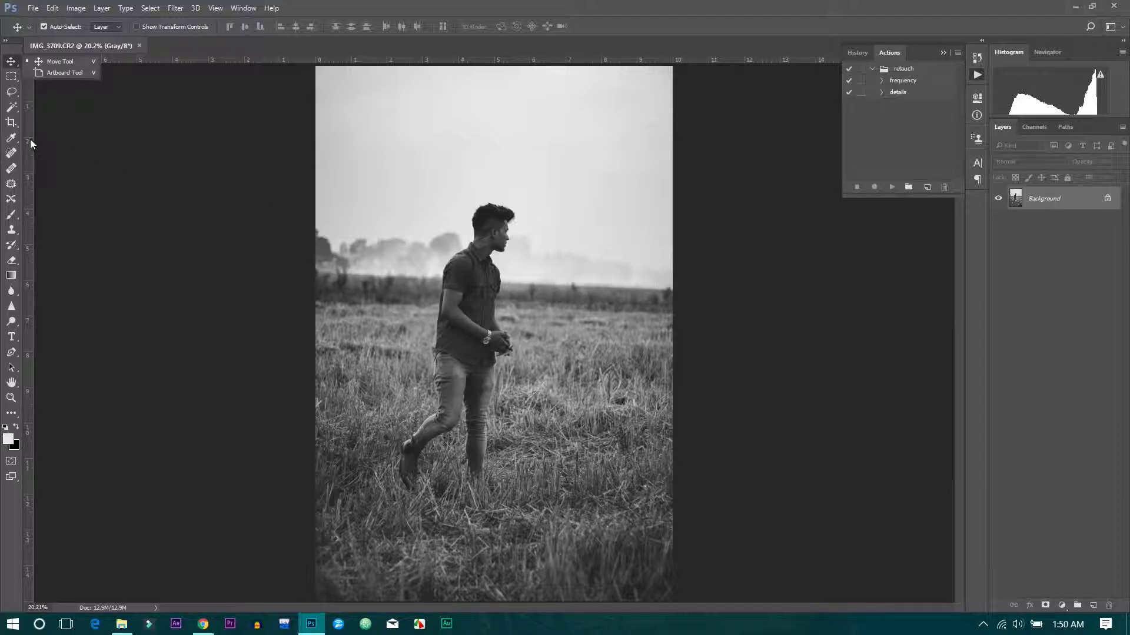
Step: Rotate the crop about -2.8° to level the horizon and commit it
left_click(12, 122)
scroll(608, 164, "down", 1)
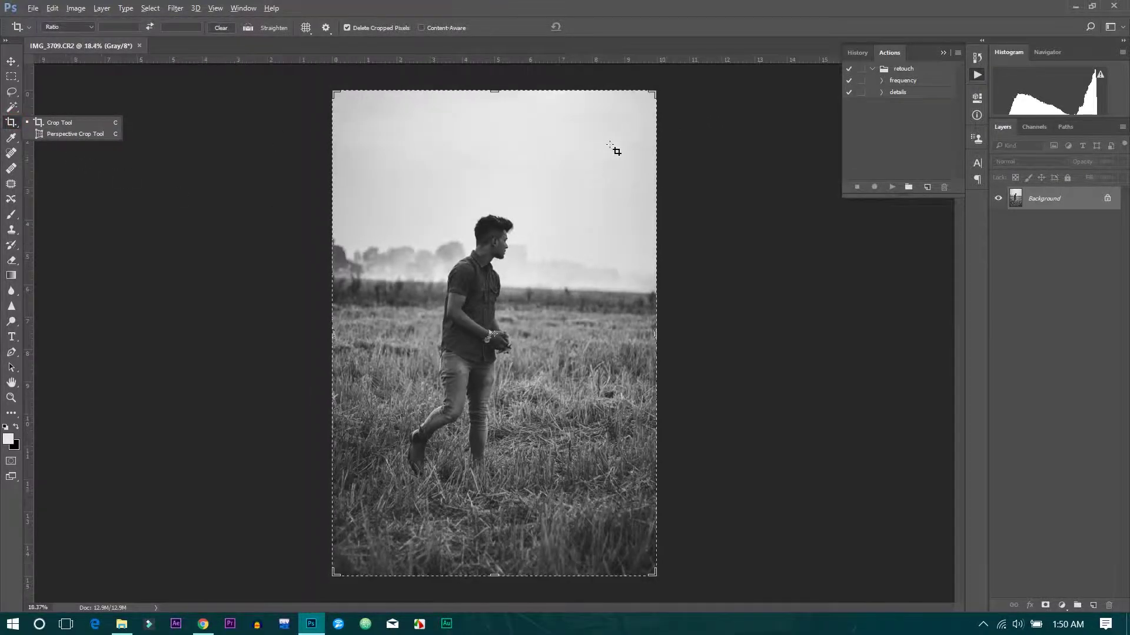
left_click_drag(663, 83, 658, 68)
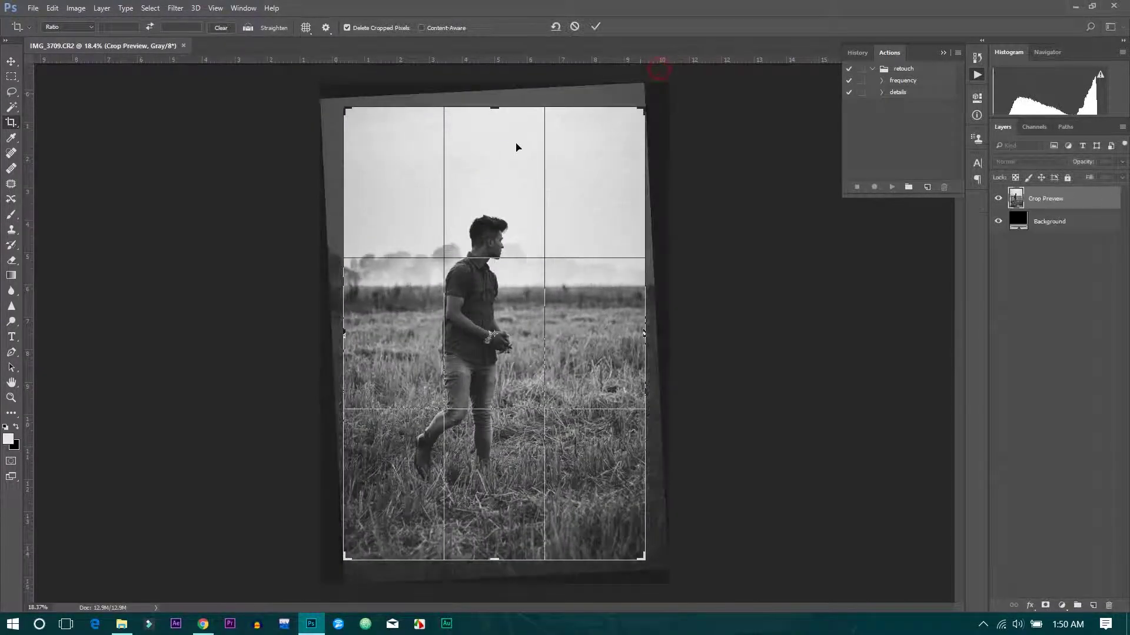
left_click(596, 26)
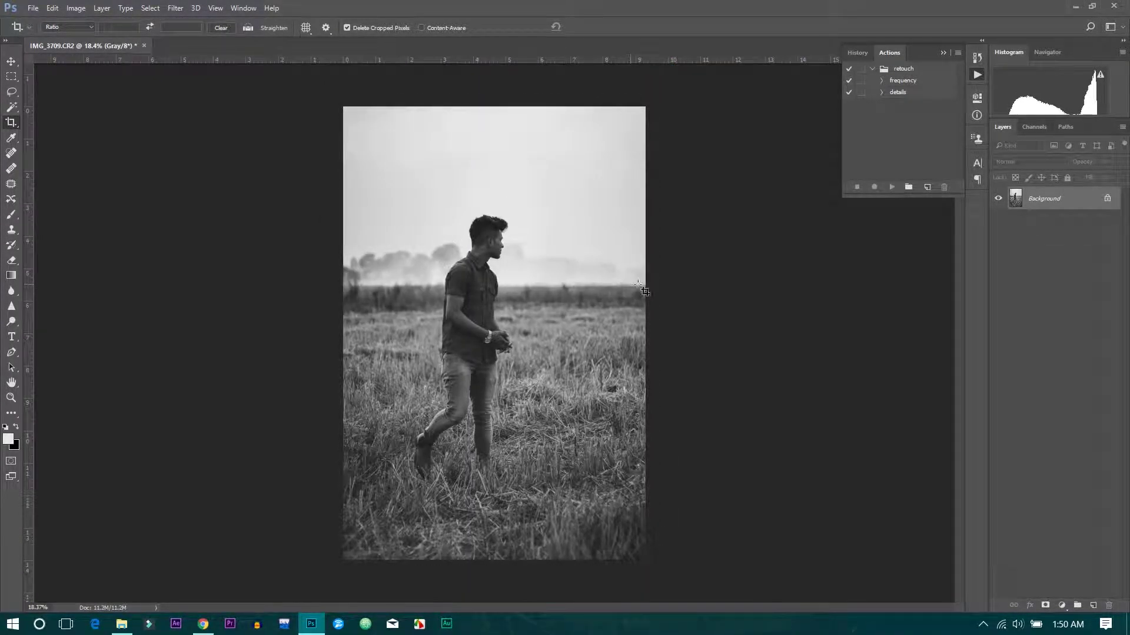
left_click(20, 66)
scroll(475, 221, "up", 5)
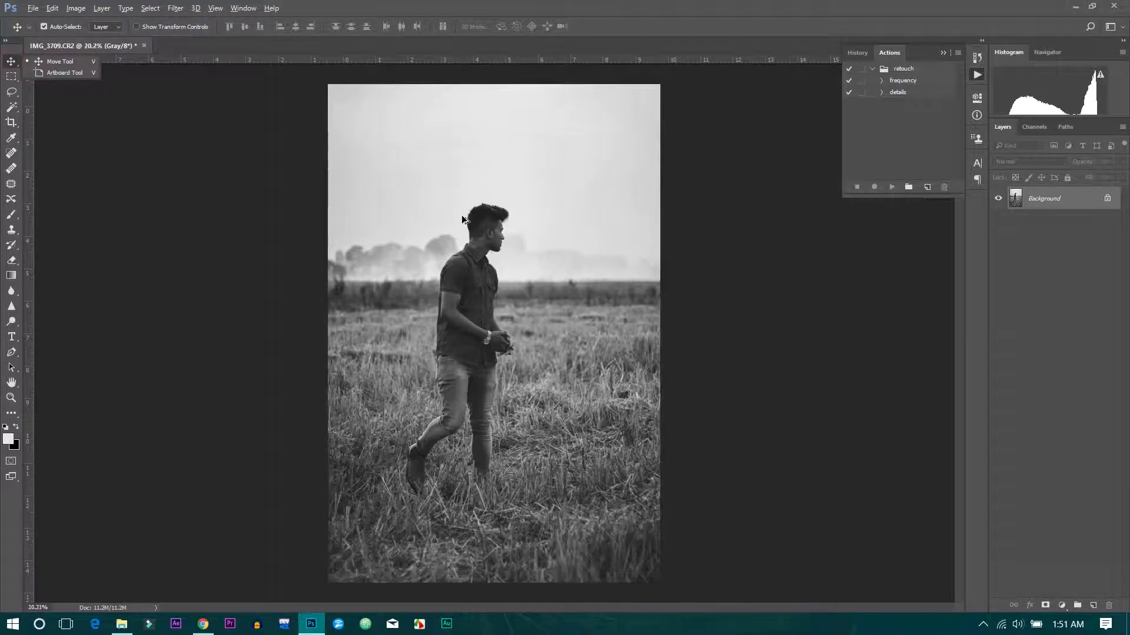
scroll(474, 221, "down", 3)
scroll(474, 222, "down", 1)
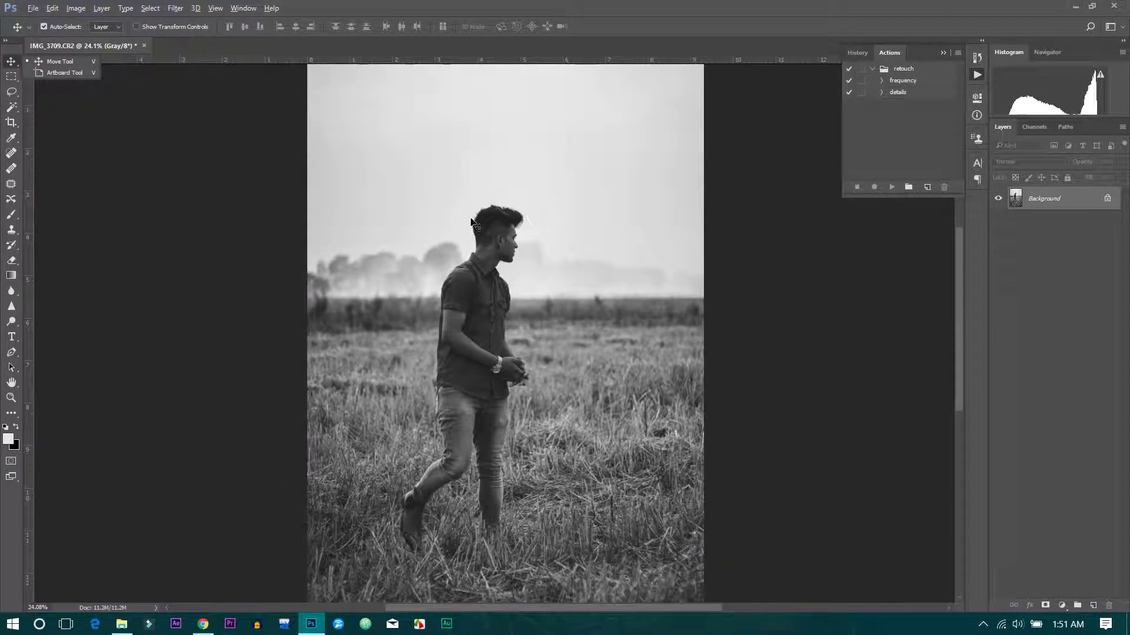
Step: Spot-heal the blemishes on the neck, hairline and upper arm, enlarging the brush partway
left_click(12, 153)
scroll(487, 279, "up", 3)
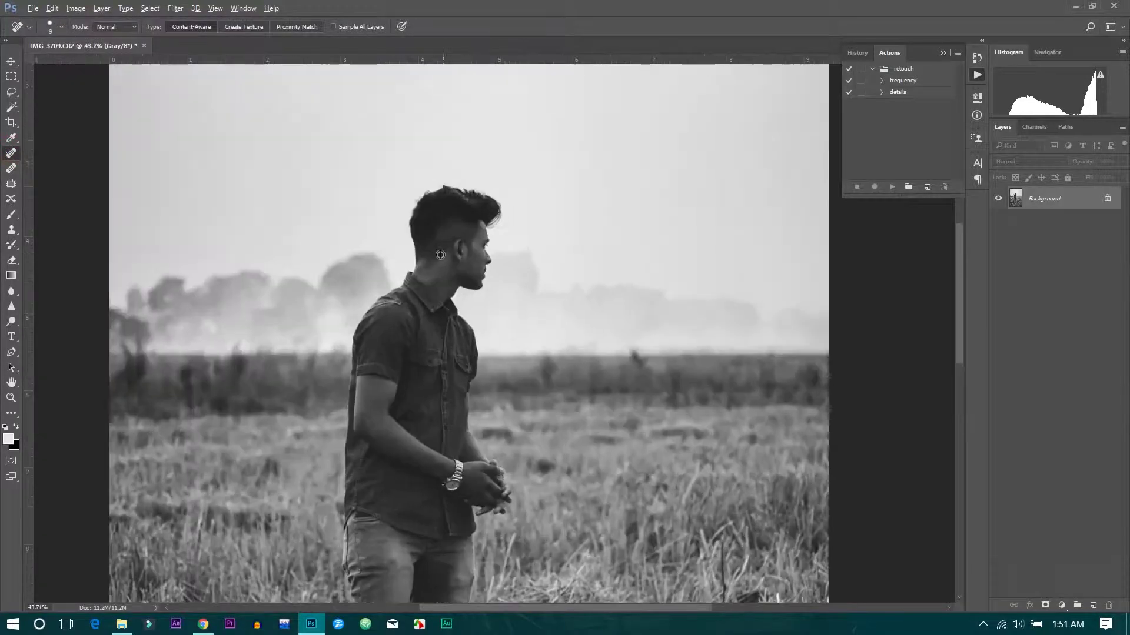
scroll(487, 280, "up", 2)
left_click_drag(455, 240, 457, 249)
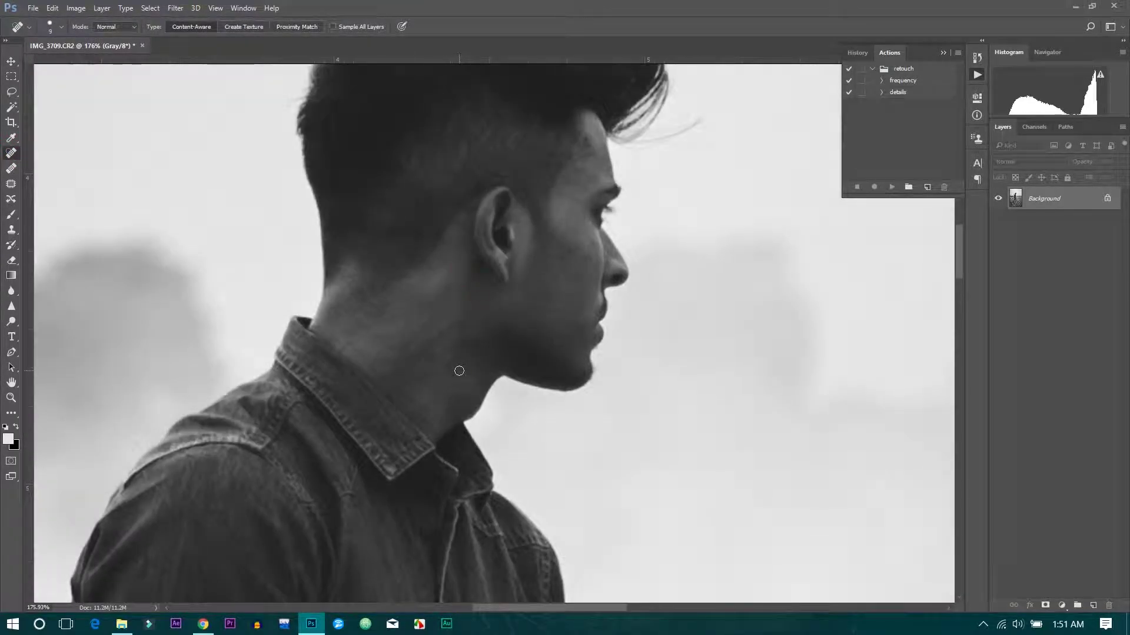
scroll(378, 288, "down", 2)
left_click(366, 290)
left_click(575, 156)
scroll(549, 166, "down", 2)
scroll(353, 353, "down", 3)
scroll(349, 318, "up", 2)
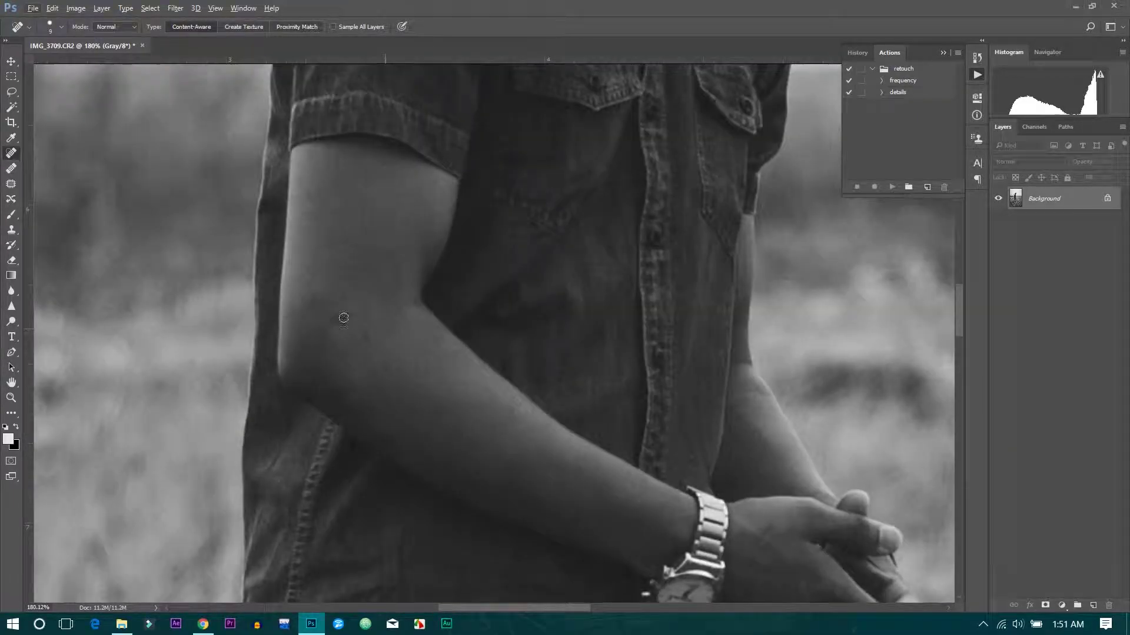
key("bracketright")
left_click_drag(350, 311, 331, 327)
left_click(368, 336)
left_click_drag(349, 252, 362, 300)
scroll(361, 300, "down", 3)
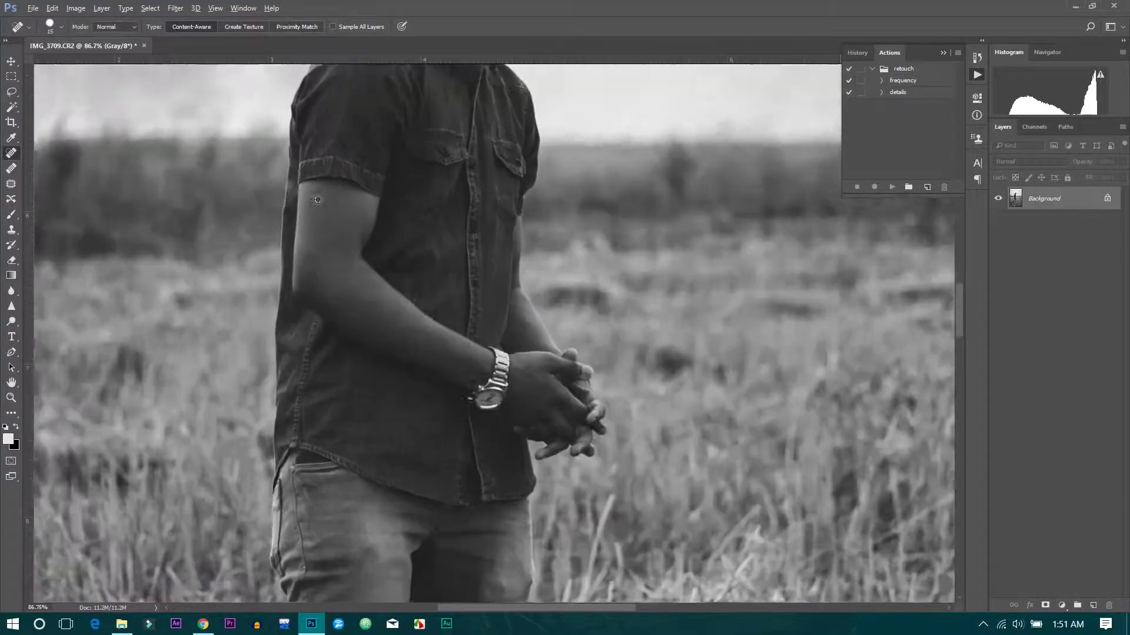
scroll(362, 300, "down", 3)
scroll(372, 397, "down", 1)
scroll(371, 475, "up", 2)
scroll(372, 475, "down", 3)
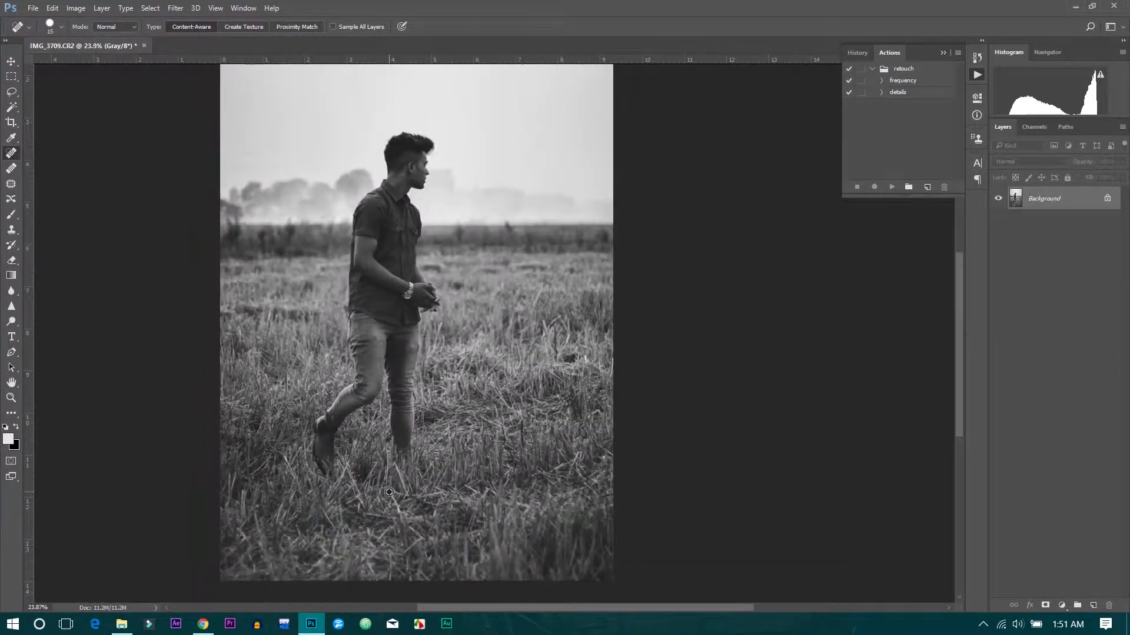
scroll(388, 487, "down", 1)
scroll(230, 354, "down", 1)
left_click(11, 61)
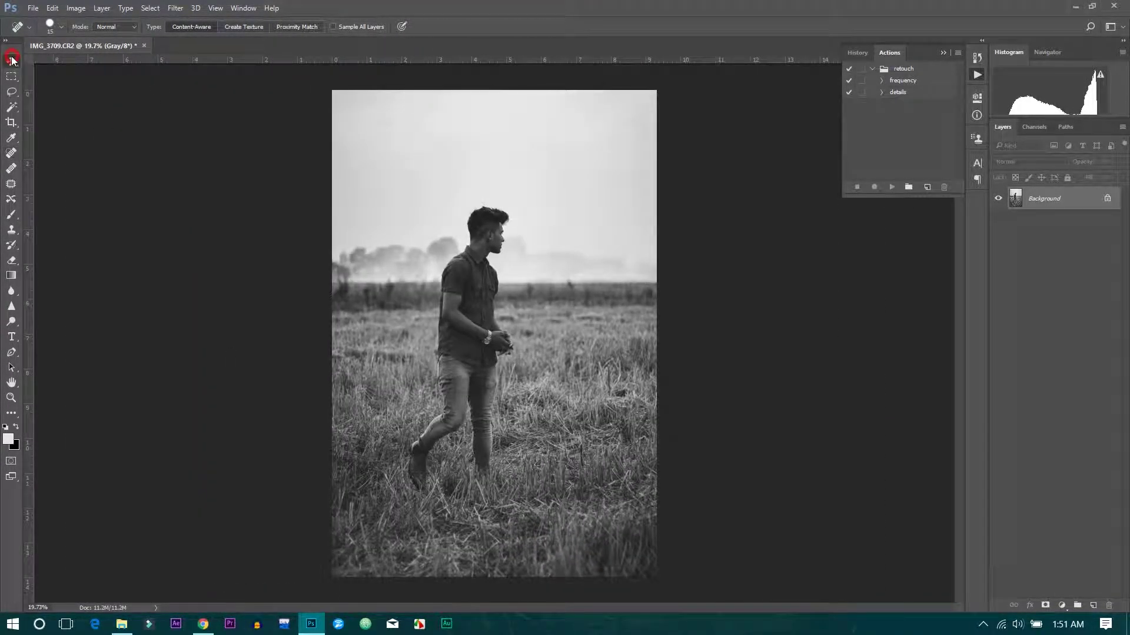
scroll(522, 266, "up", 1)
scroll(521, 266, "down", 1)
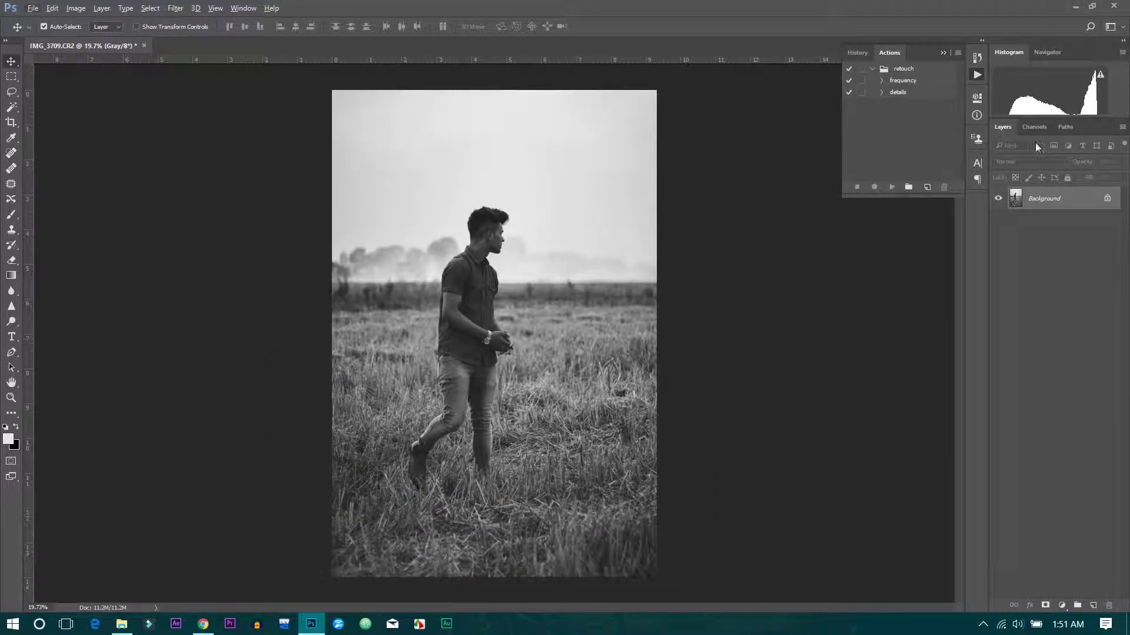
Step: Create Layer 1, convert Background to Layer 0, select Layer 1, and pick the Move Tool
left_click(1097, 608)
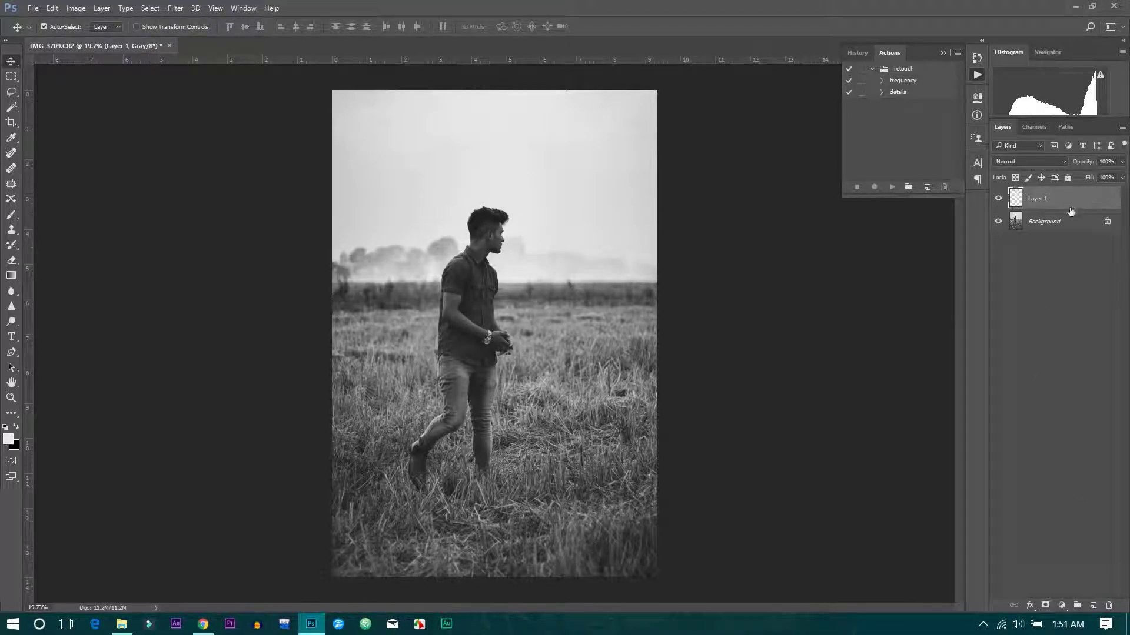
left_click(1106, 221)
left_click(1044, 199)
right_click(11, 62)
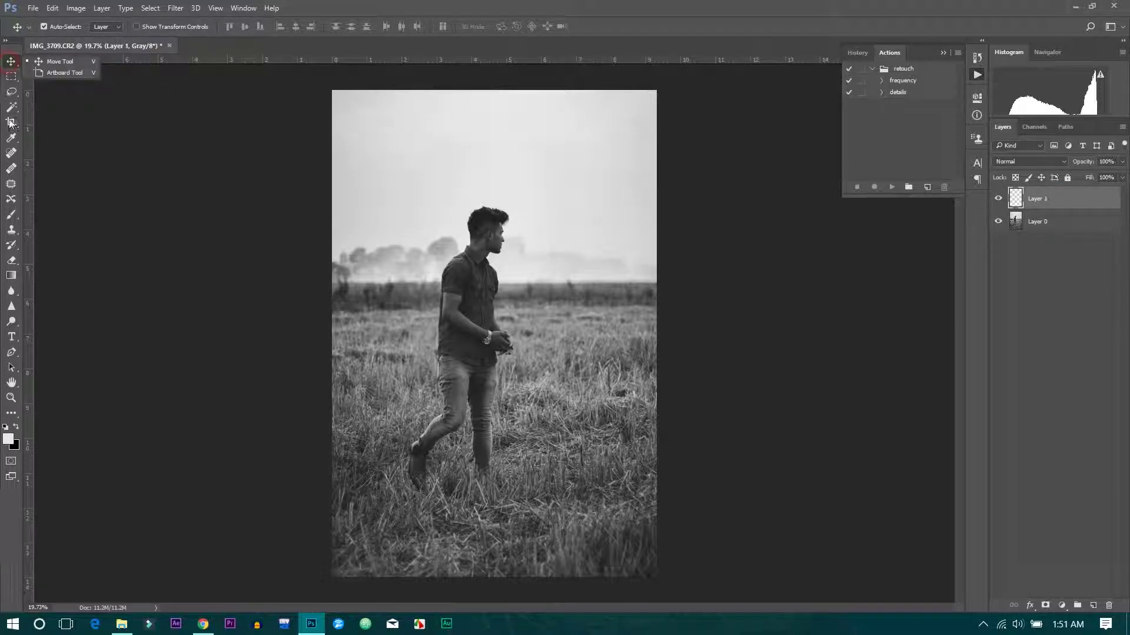
left_click(54, 62)
right_click(12, 216)
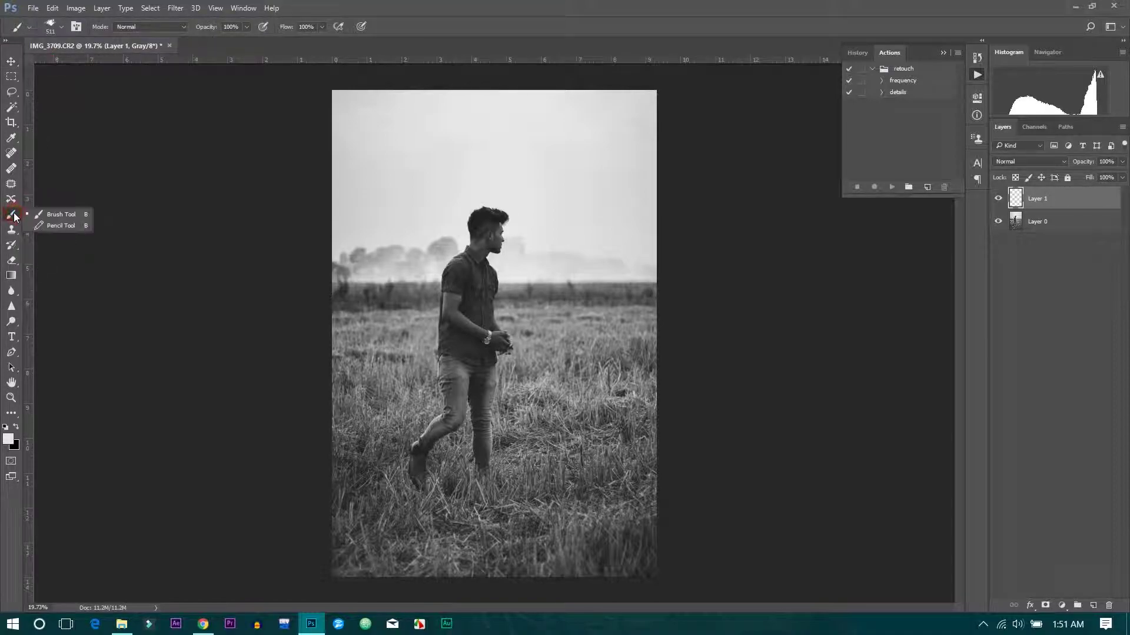
Step: Load a 1000 px smoke brush, stamping one trial puff and undoing it
left_click(62, 215)
right_click(425, 220)
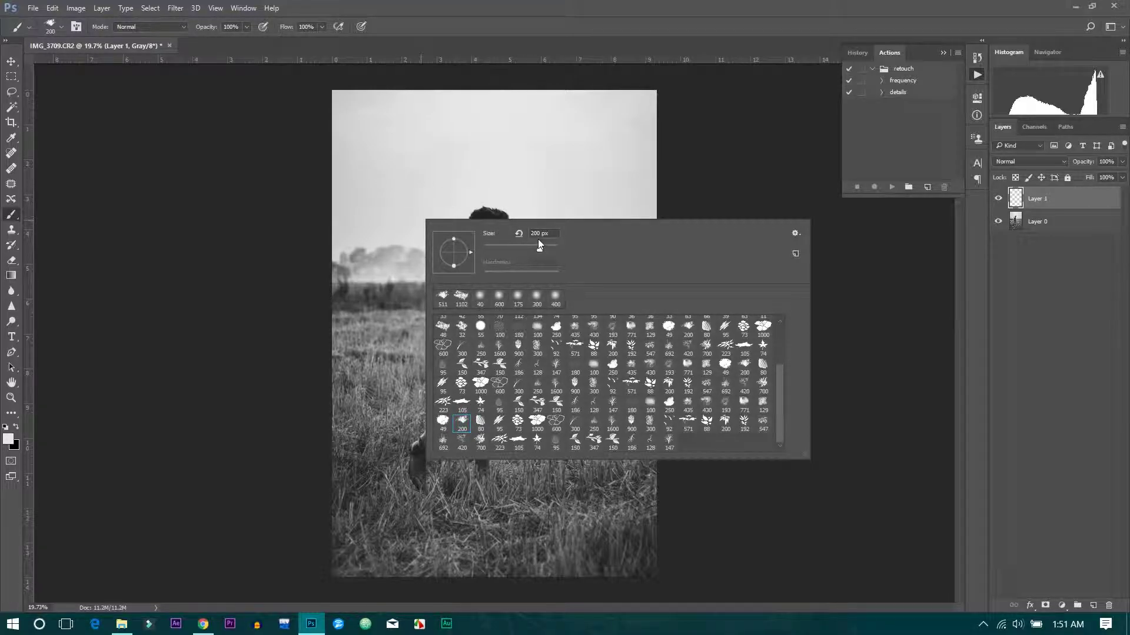
type("1000")
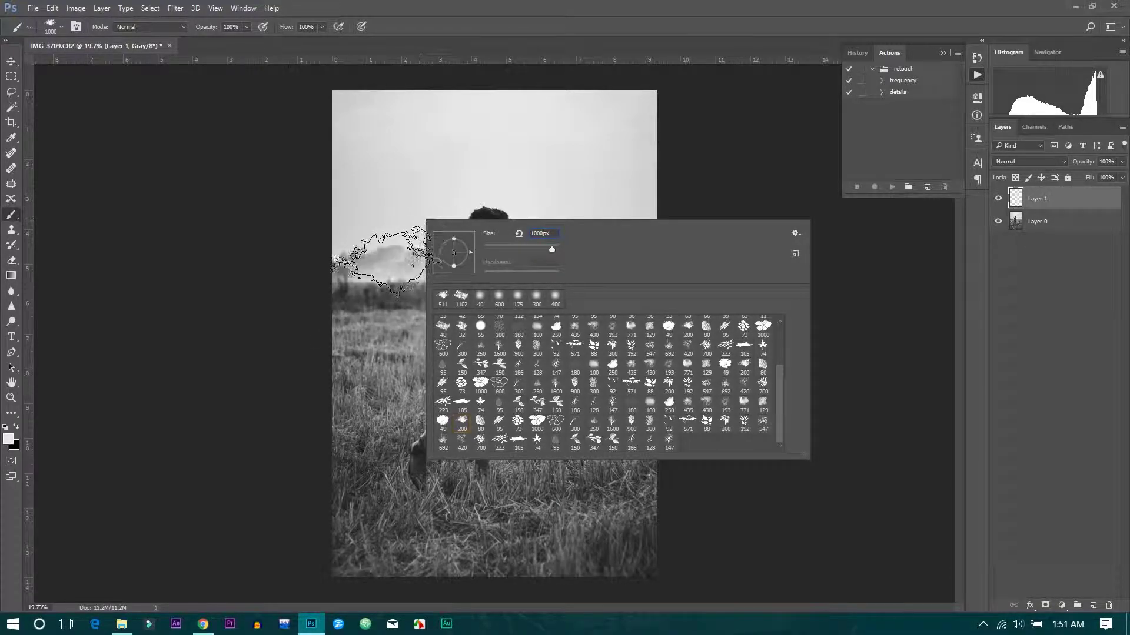
left_click(385, 266)
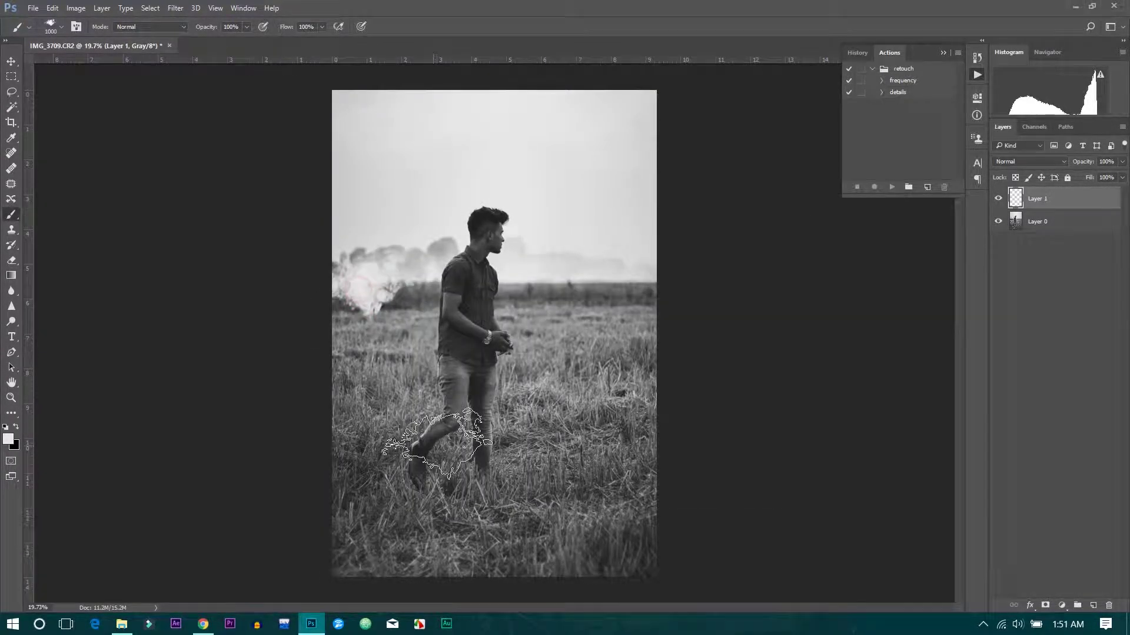
key("ctrl+z")
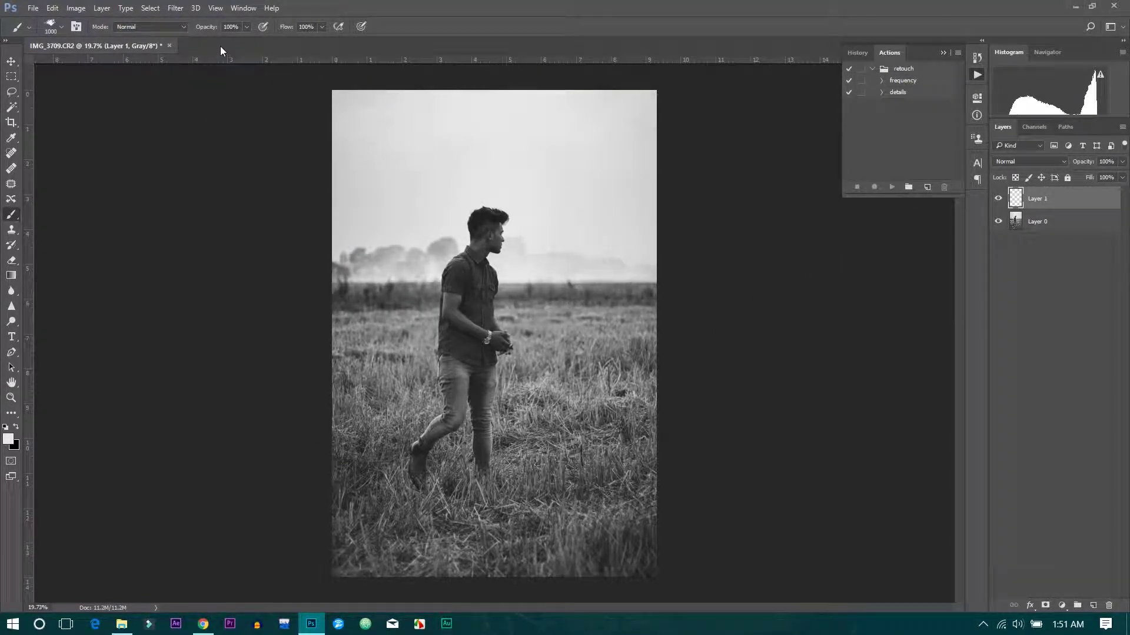
Step: At 71% brush opacity, stamp eight smoke puffs around the man and across the field
left_click_drag(189, 27, 186, 27)
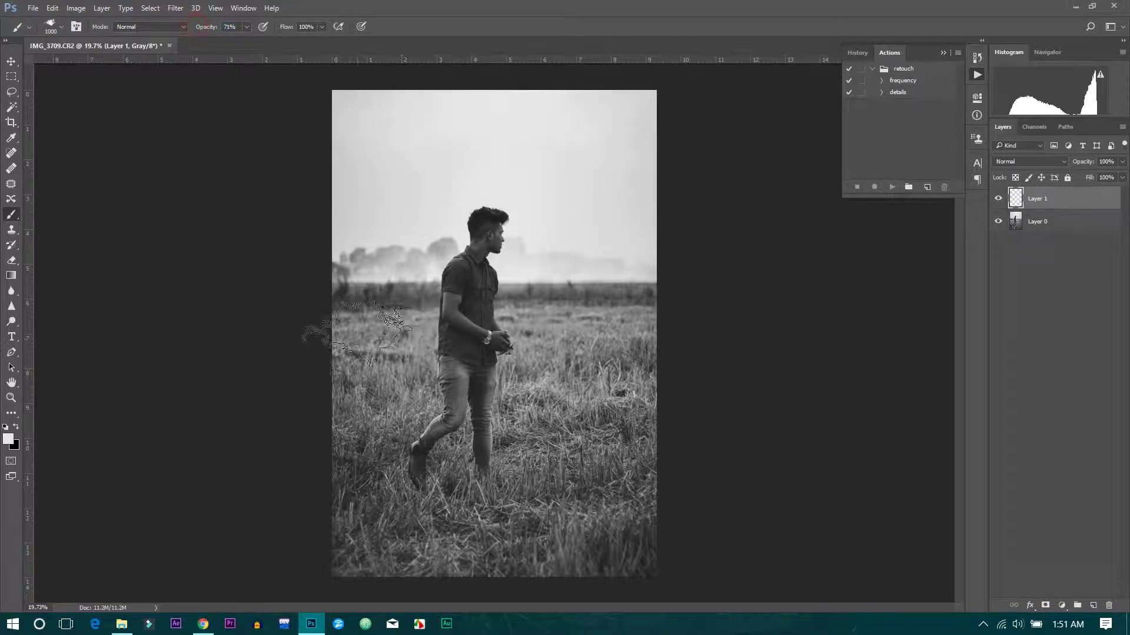
left_click(356, 320)
left_click(593, 326)
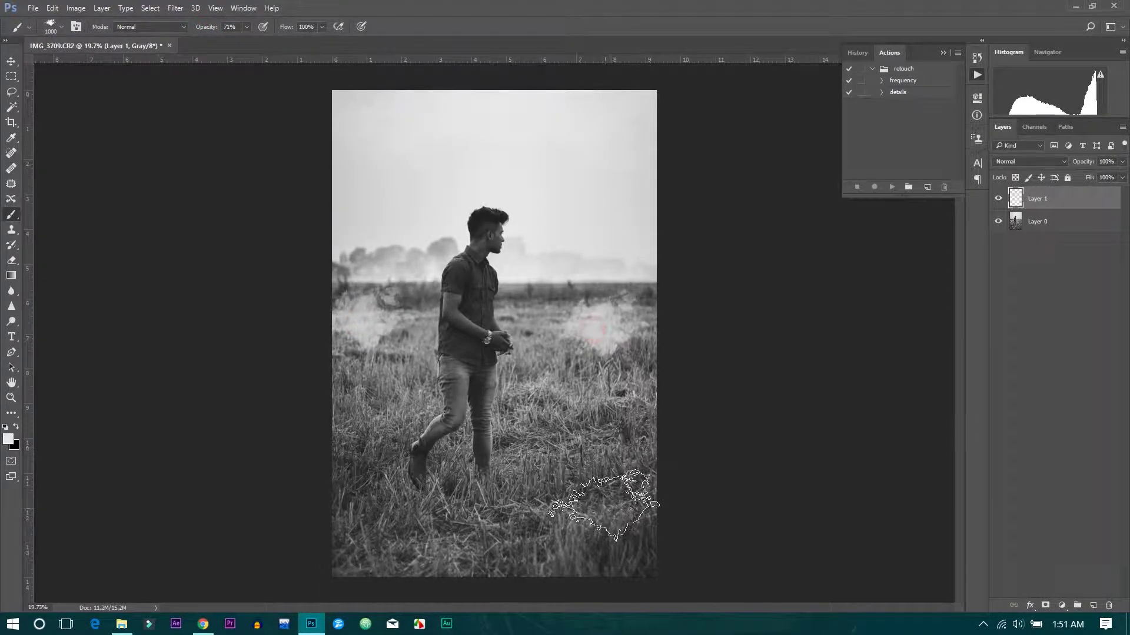
left_click(589, 502)
left_click(368, 453)
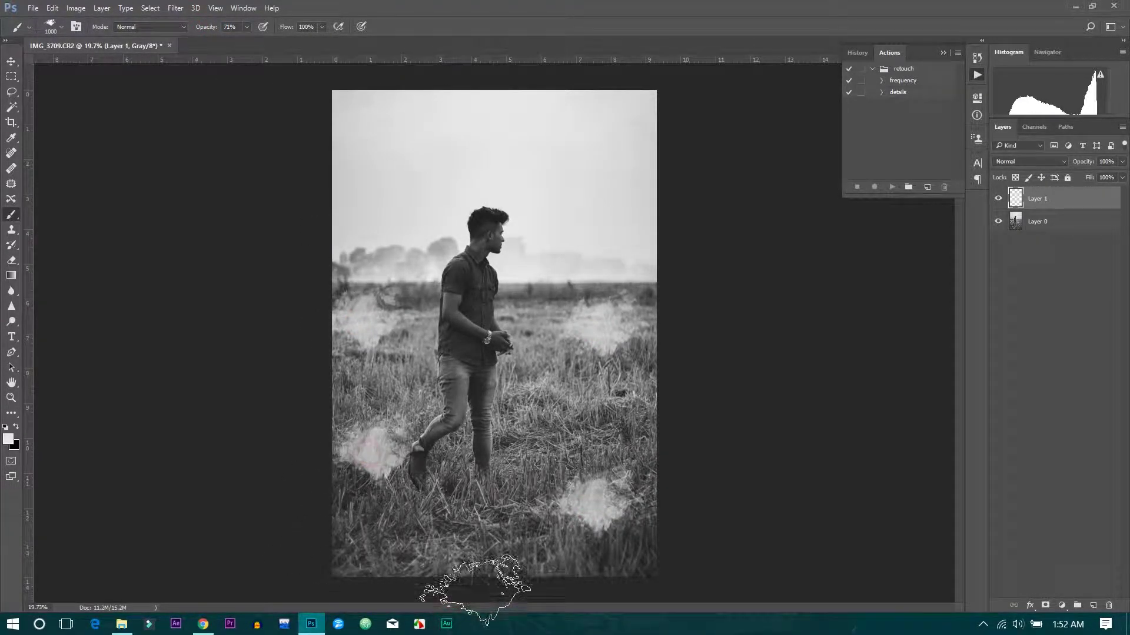
left_click(448, 556)
left_click(563, 398)
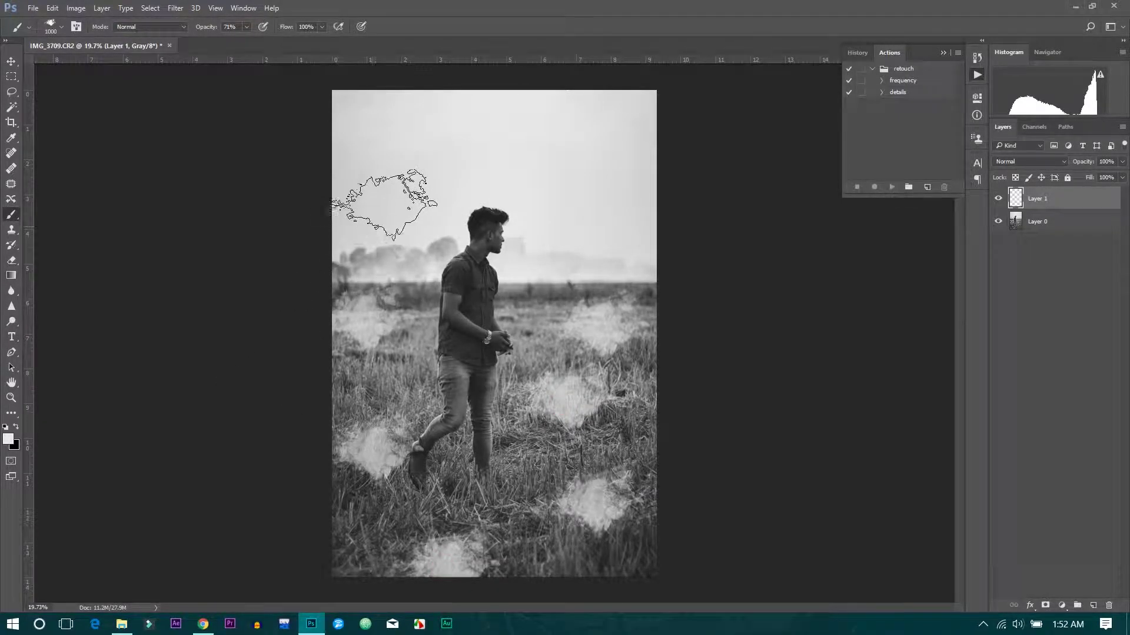
left_click(406, 248)
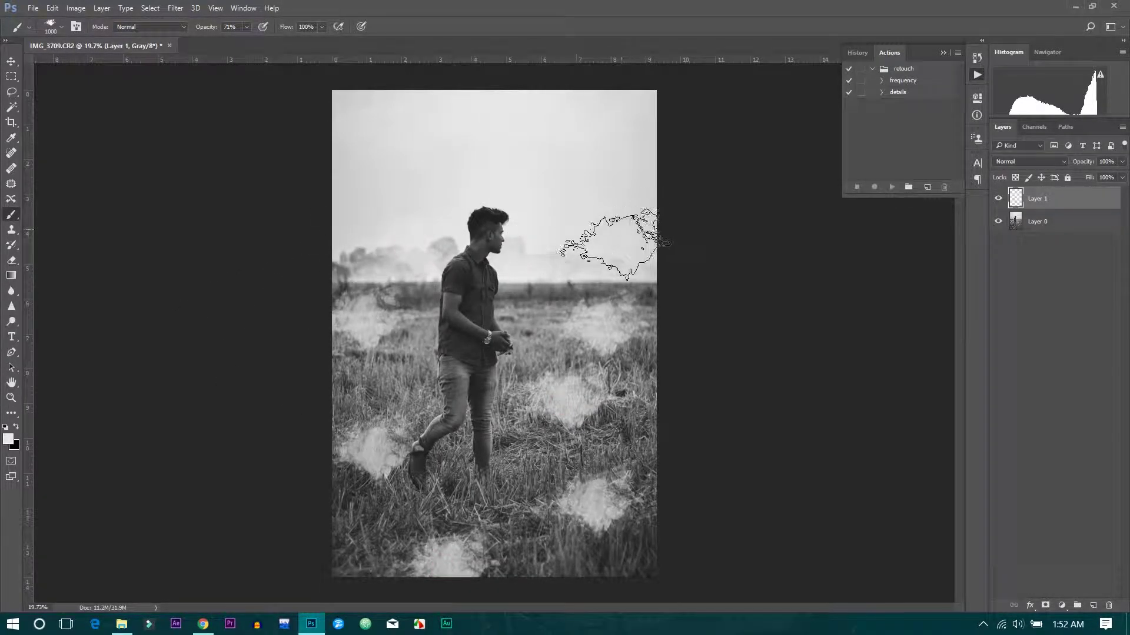
left_click(595, 253)
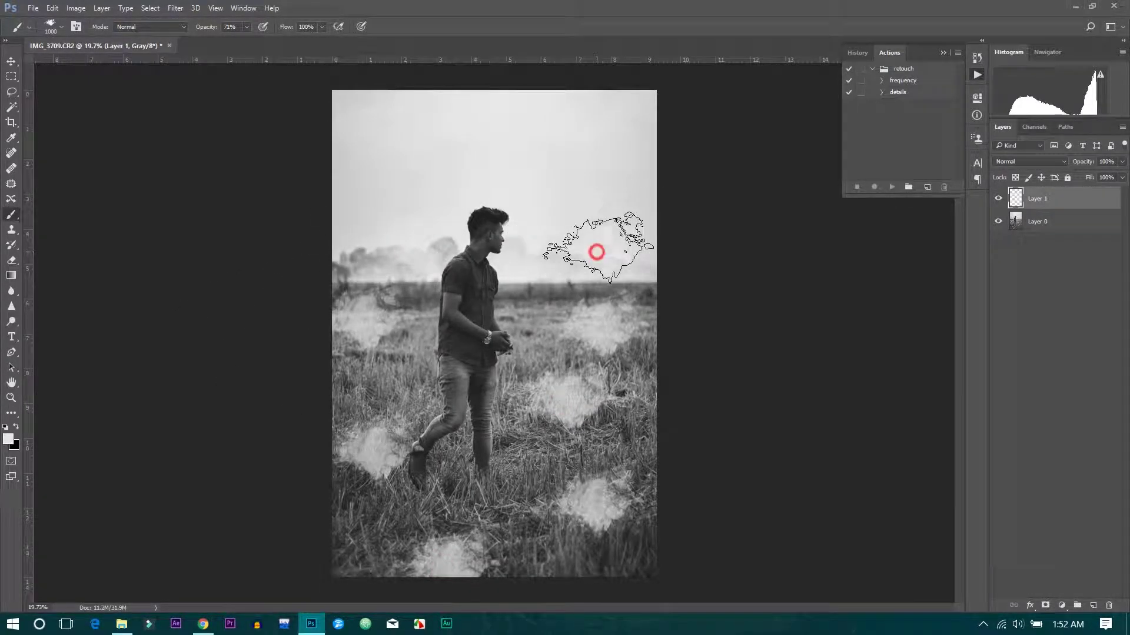
Step: Switch to the Move Tool and bring up the Filter menu
left_click(11, 61)
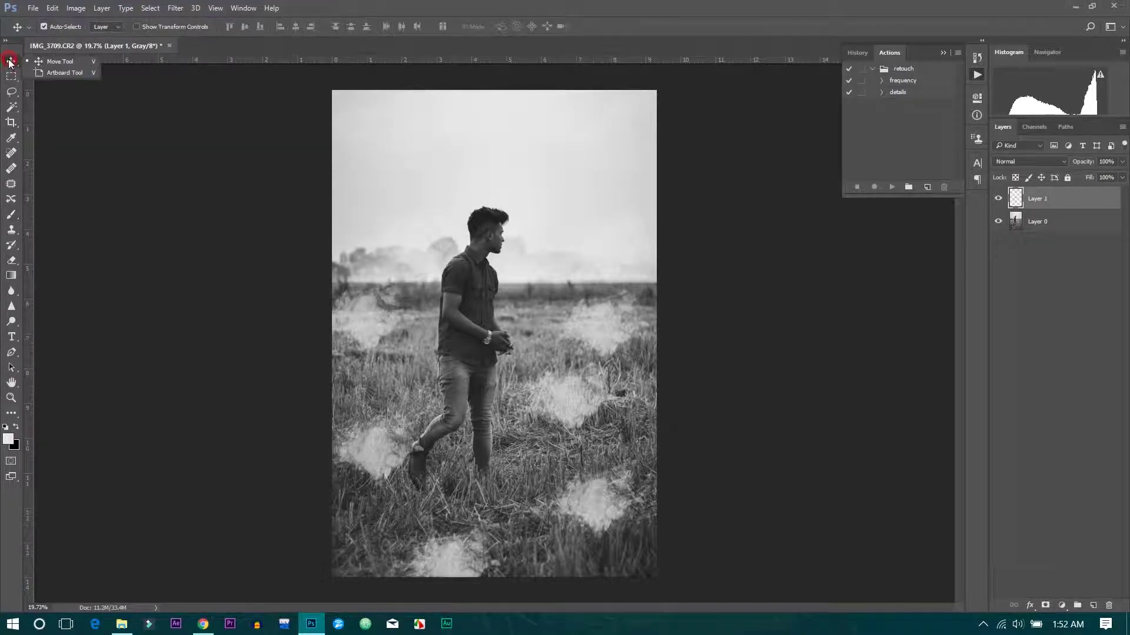
left_click(57, 61)
left_click(175, 8)
mouse_move(185, 170)
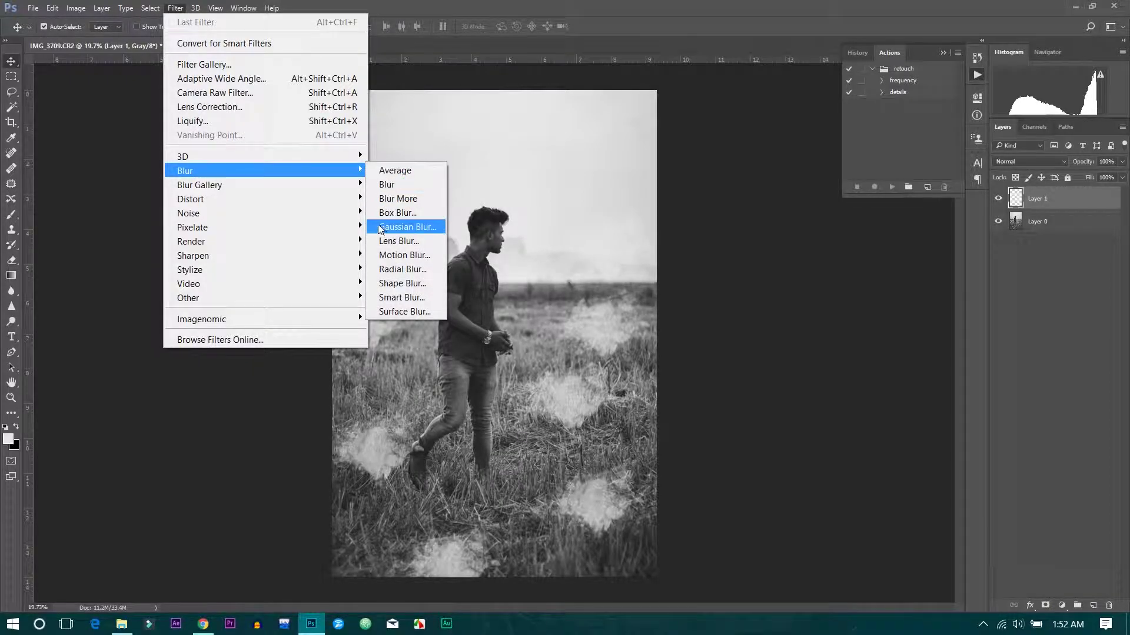
Step: Apply a Gaussian Blur with a radius of about 424.3 pixels to the smoke layer
left_click(418, 227)
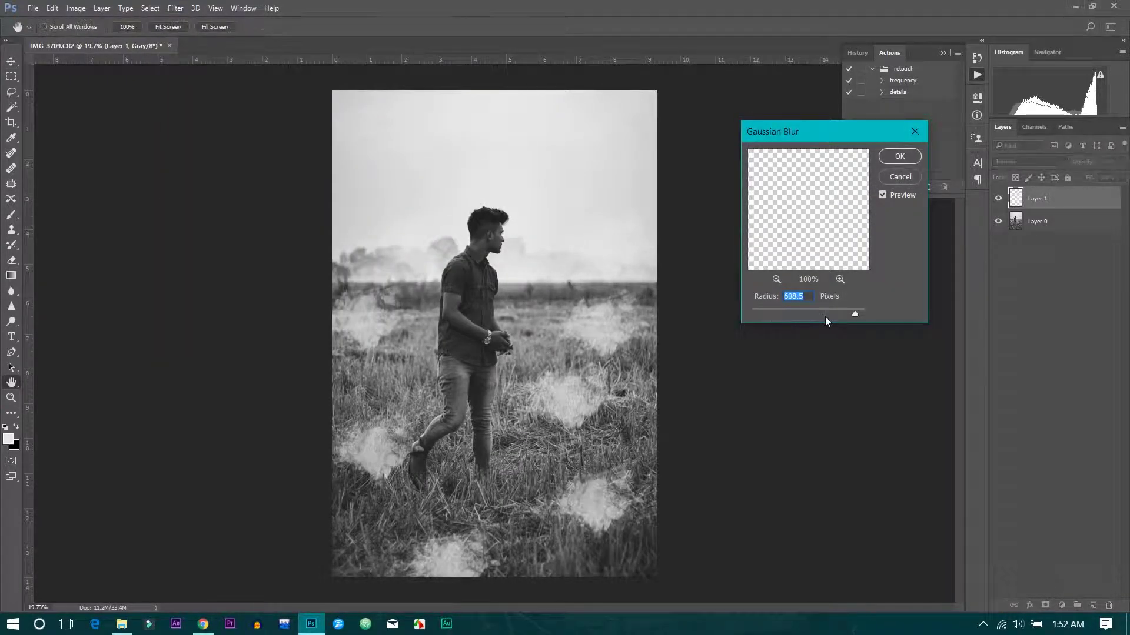
mouse_move(853, 314)
left_mouse_down()
mouse_move(760, 310)
mouse_move(786, 314)
left_mouse_up()
left_click_drag(832, 318, 839, 317)
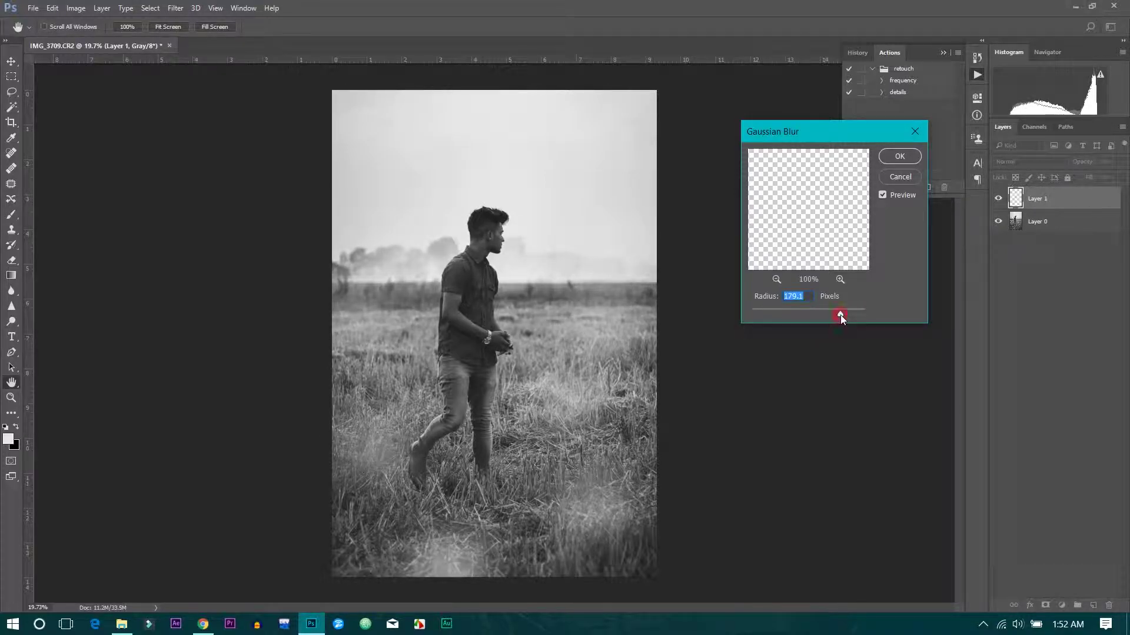
left_click_drag(841, 315, 853, 315)
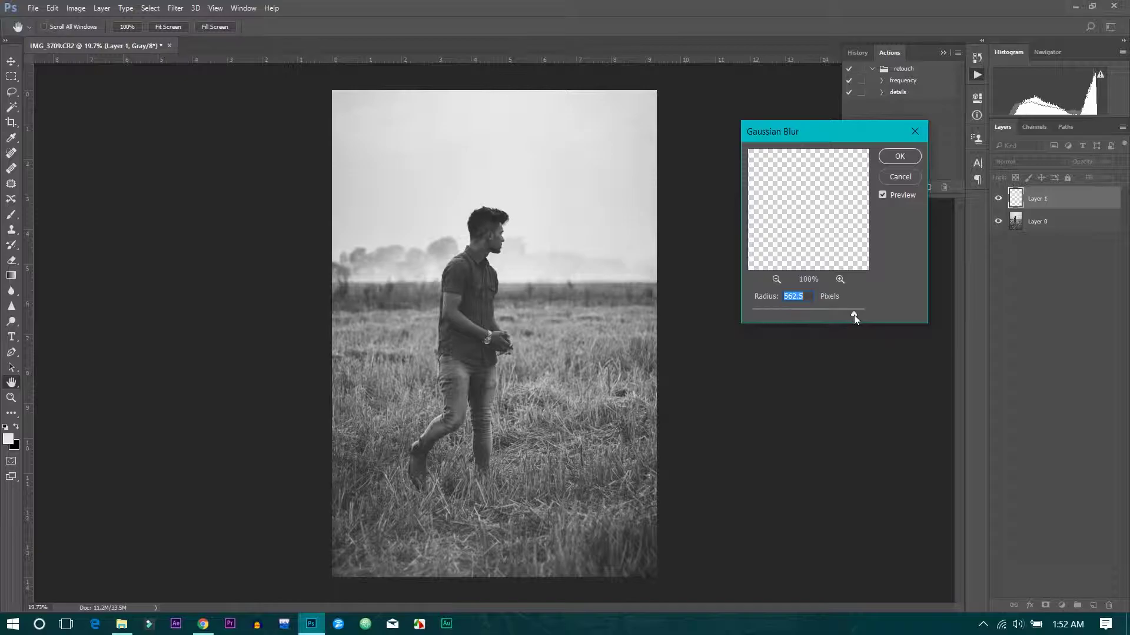
left_click_drag(853, 315, 849, 316)
left_click(899, 159)
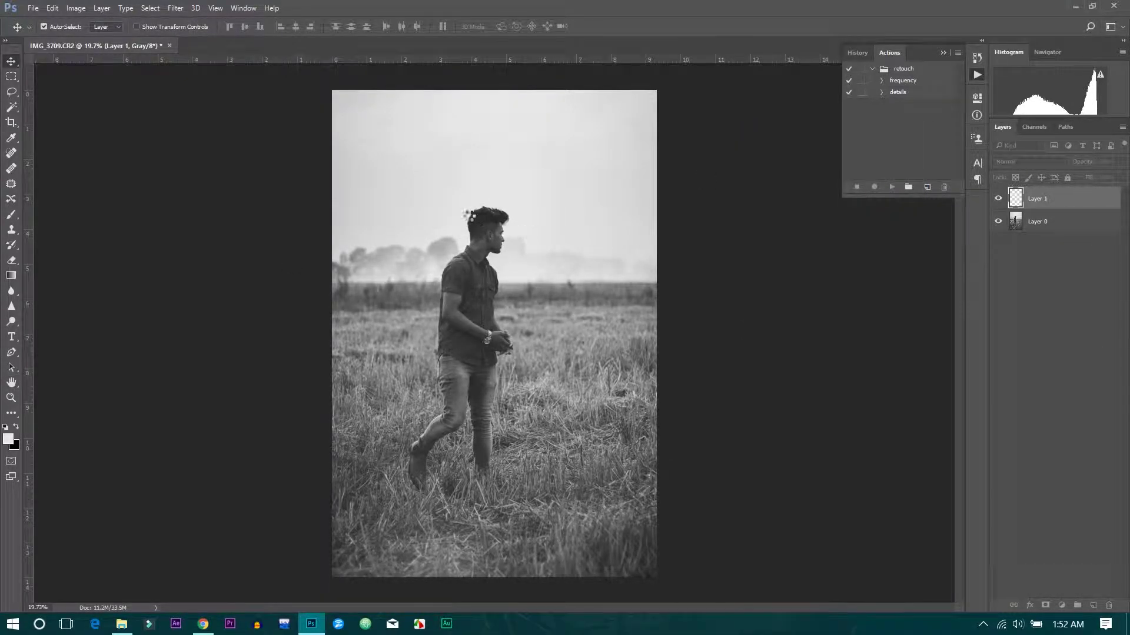
left_click(997, 198)
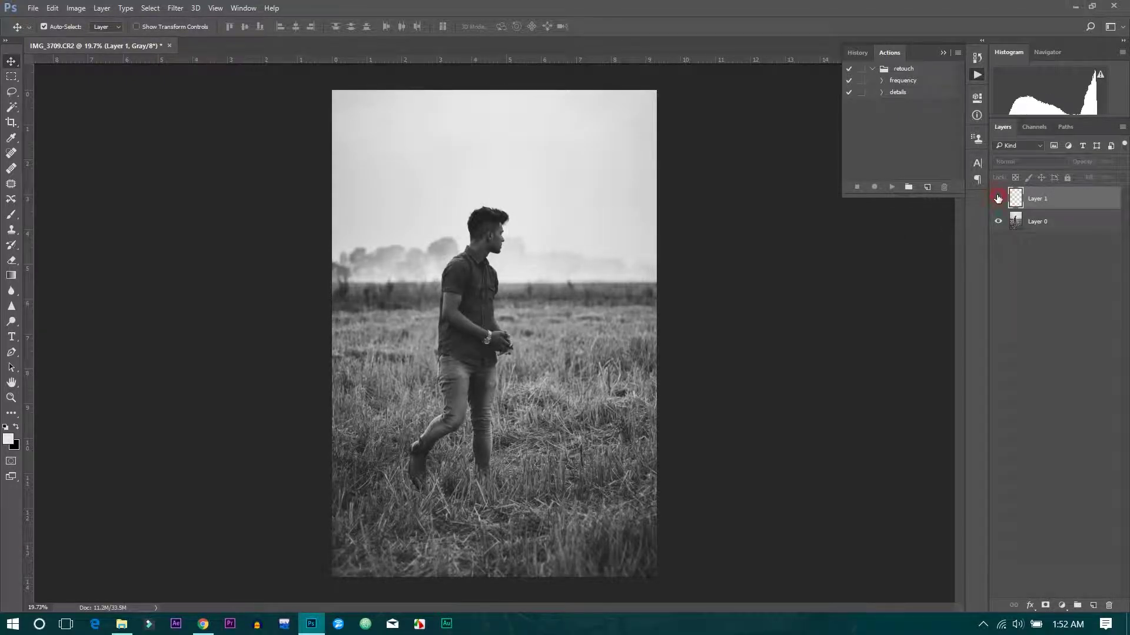
left_click(998, 198)
scroll(520, 198, "up", 5)
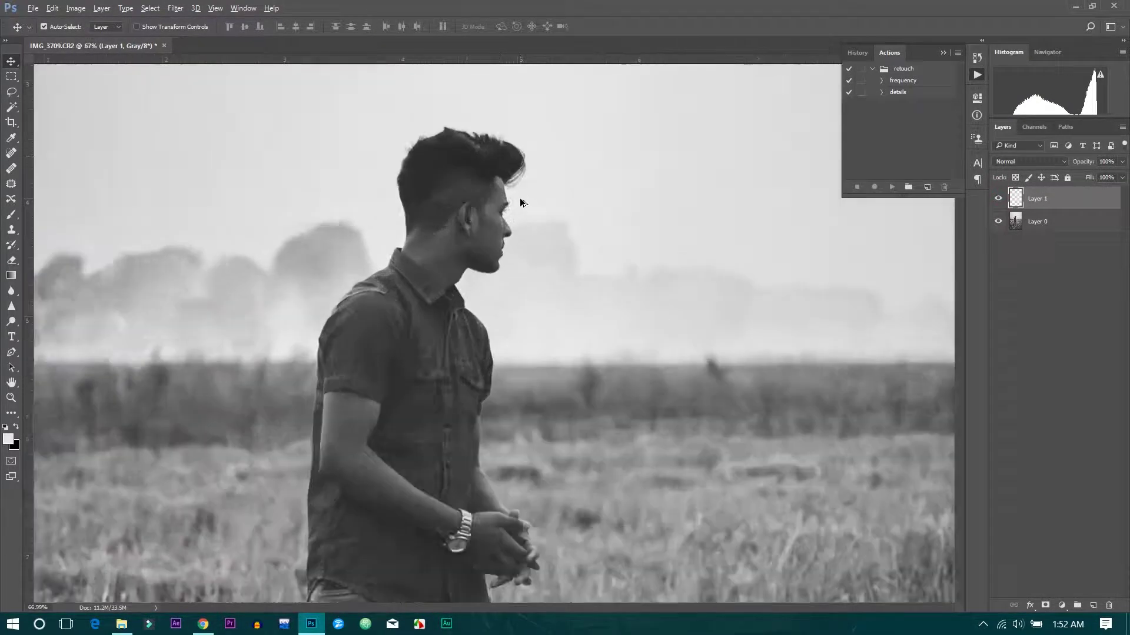
scroll(520, 198, "down", 4)
scroll(520, 203, "down", 2)
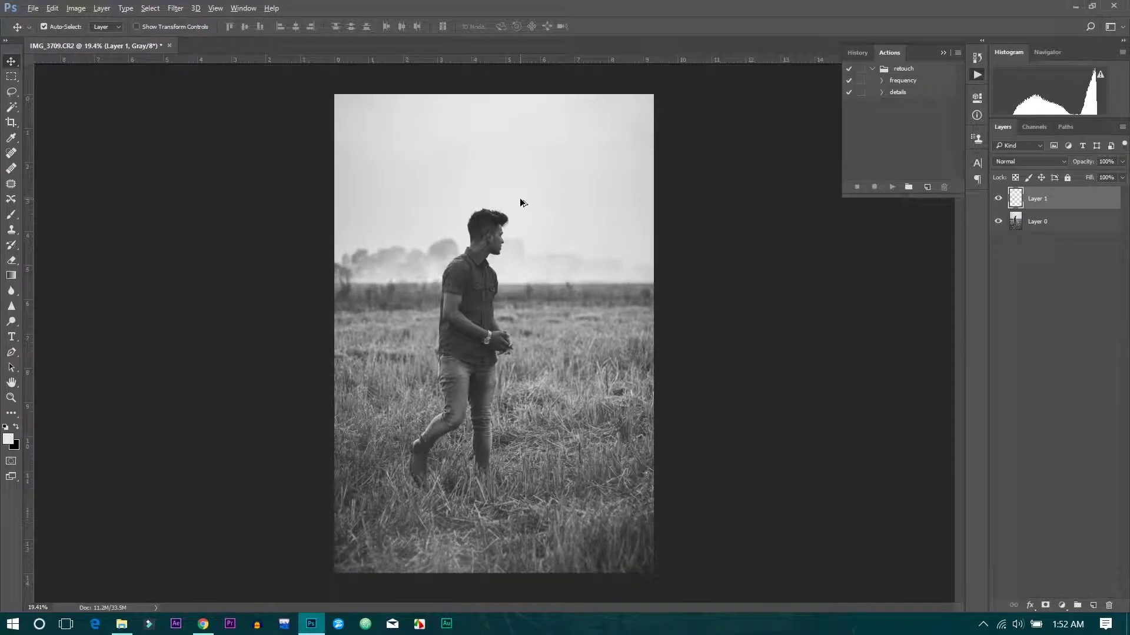
left_click(1064, 220)
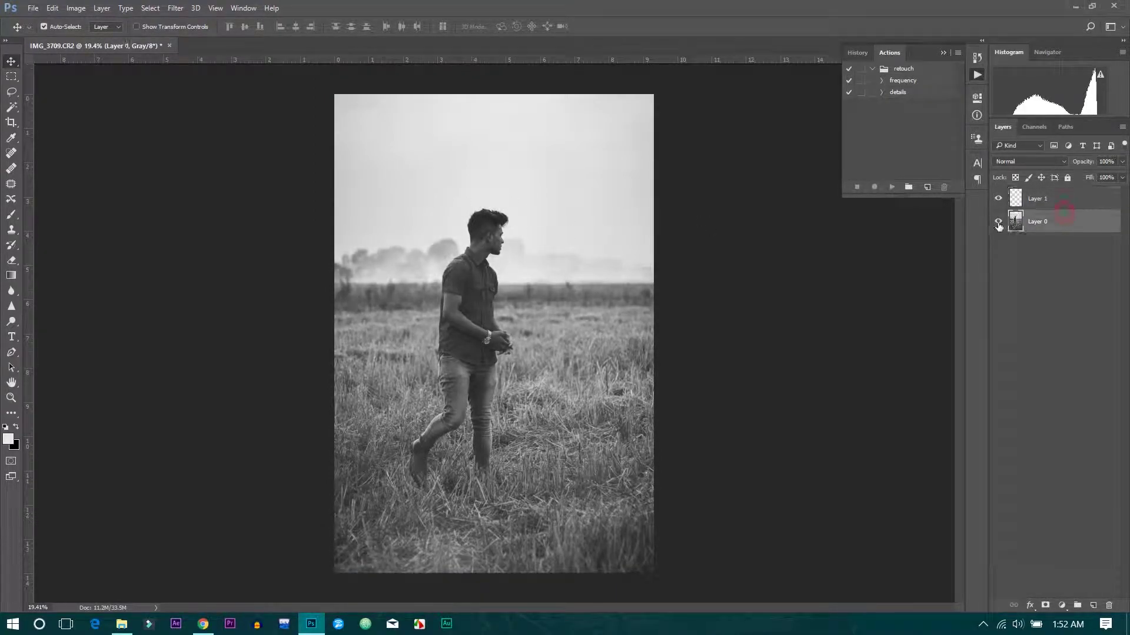
left_click(175, 8)
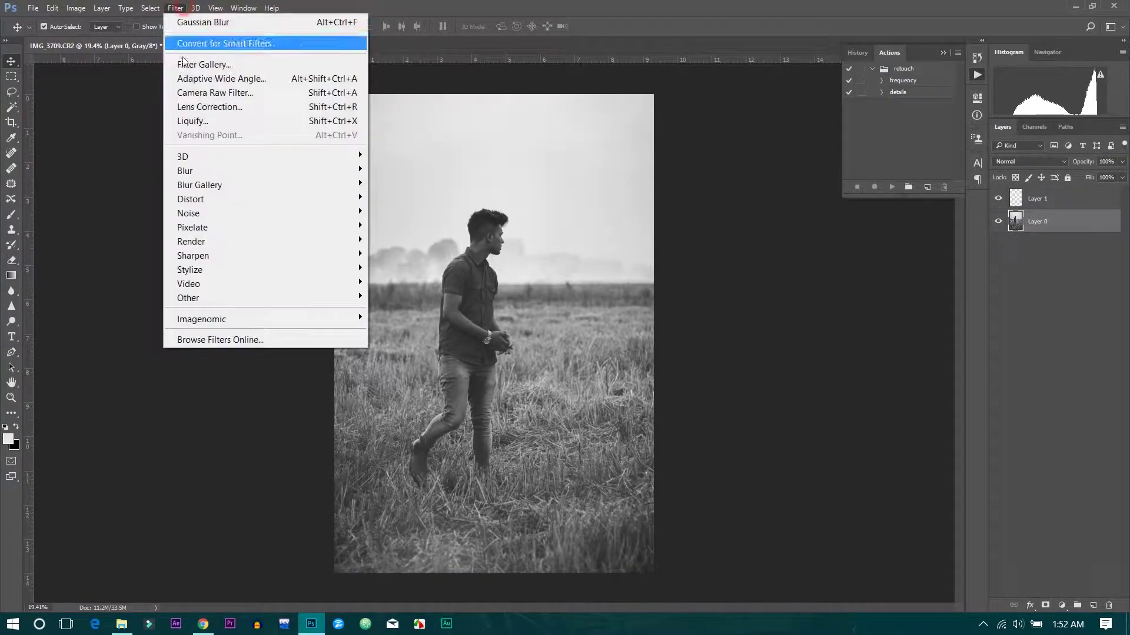
Step: Open Liquify past the GPU notice and frame the man's head with a smaller warp brush
left_click(193, 124)
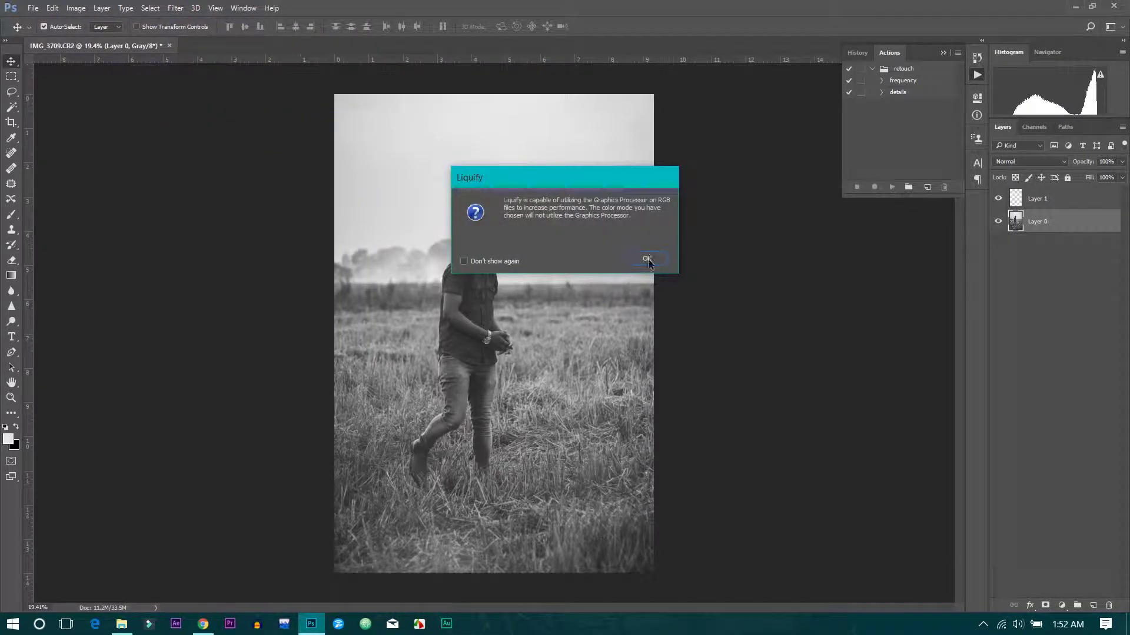
left_click(646, 260)
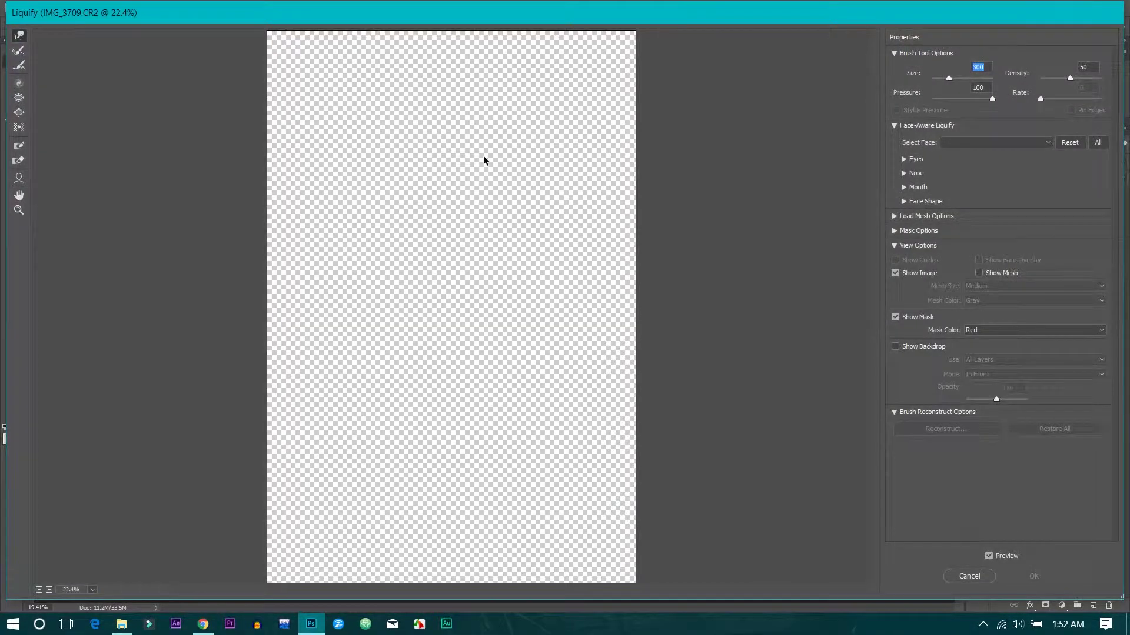
scroll(483, 155, "up", 5, "alt")
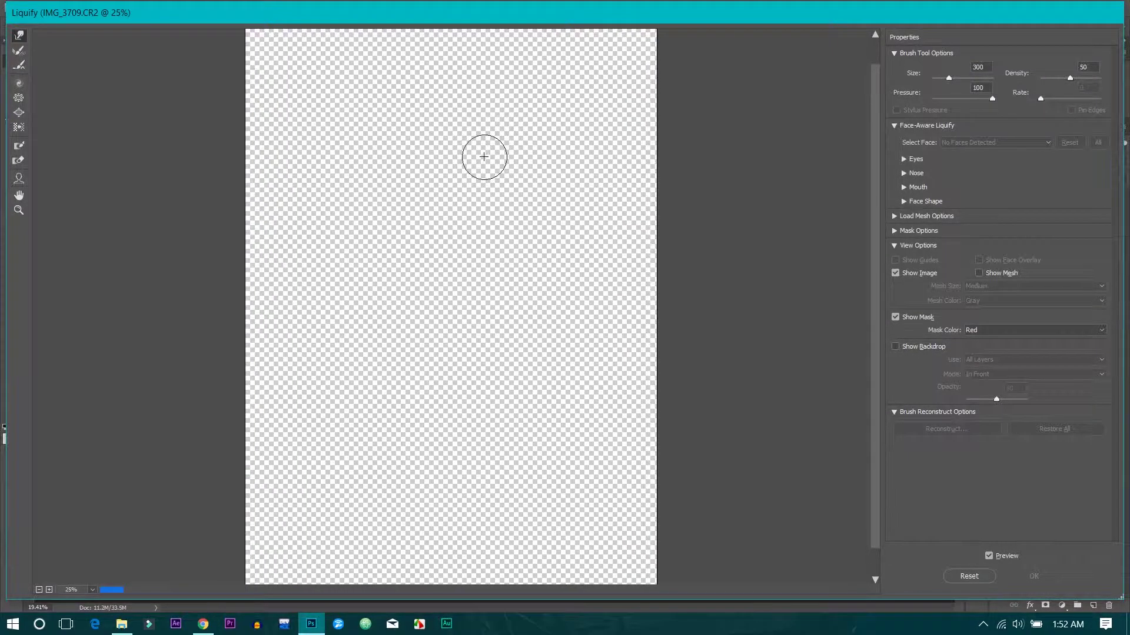
scroll(485, 157, "up", 3, "alt")
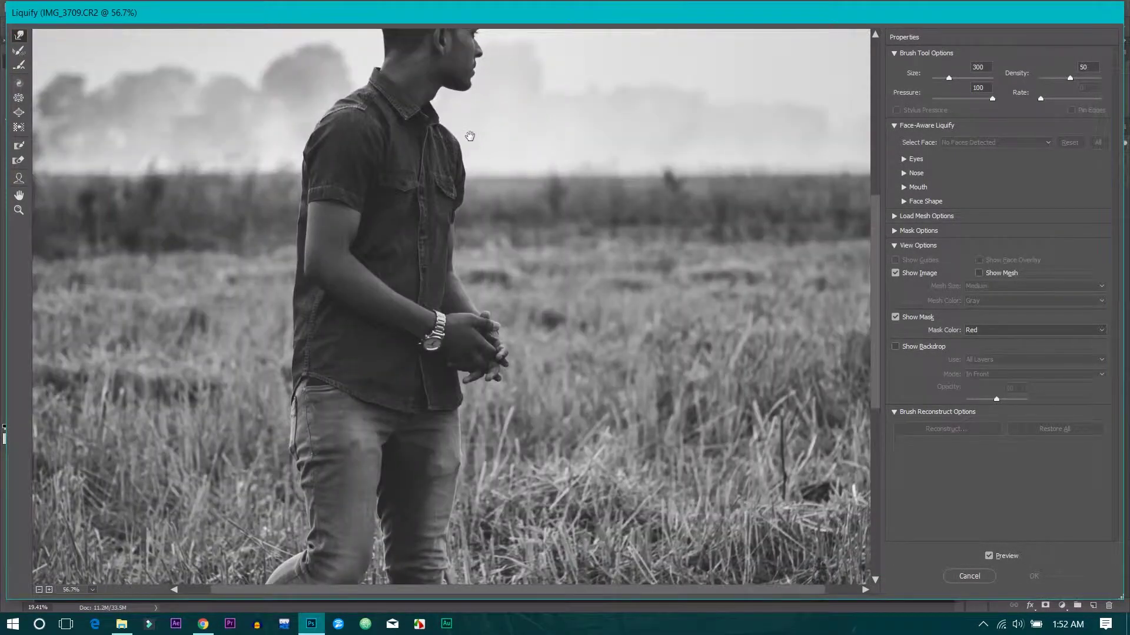
mouse_move(469, 136)
left_mouse_down()
mouse_move(465, 471)
mouse_move(464, 424)
left_mouse_up()
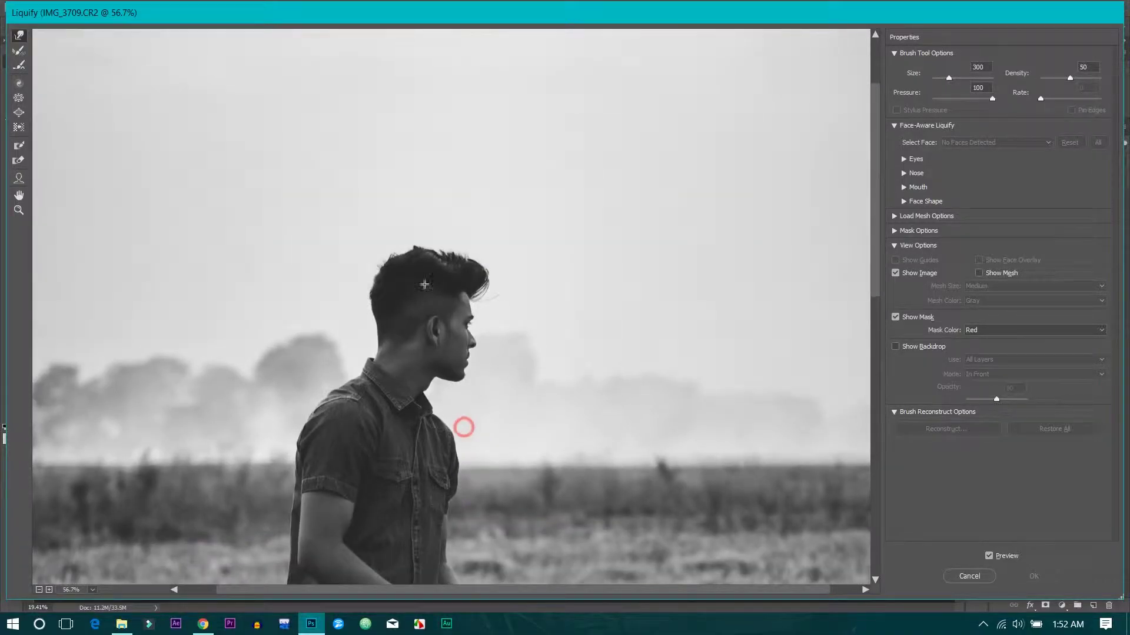
key("bracketleft")
key("bracketleft")
key("bracketleft")
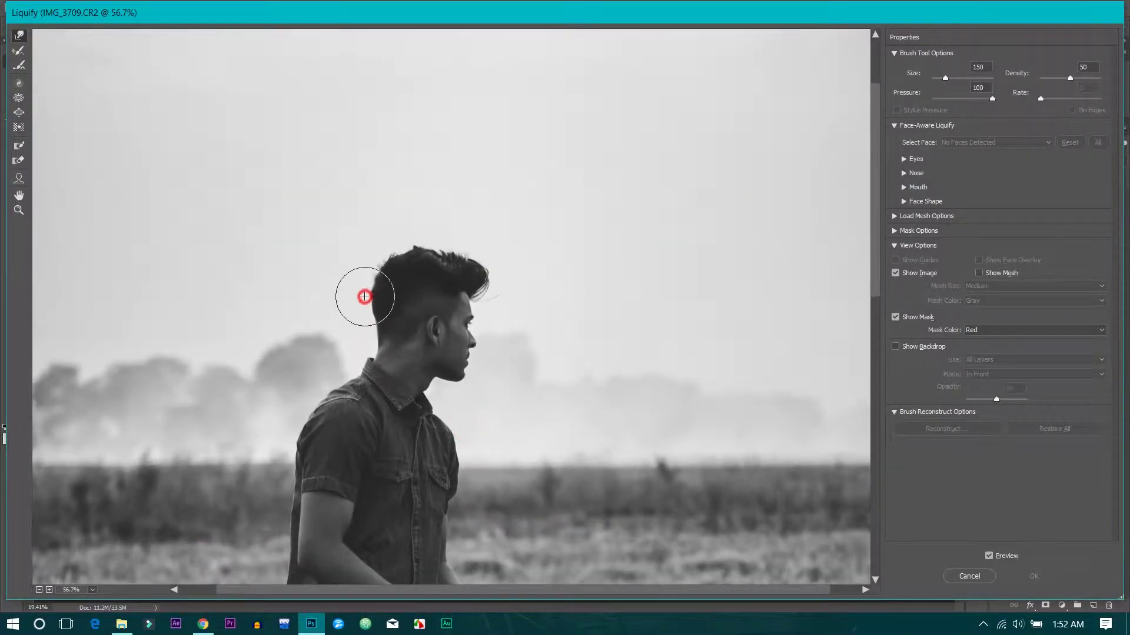
Step: Forward-warp the top and front tuft of the hair up and forward
left_click_drag(363, 296, 362, 312)
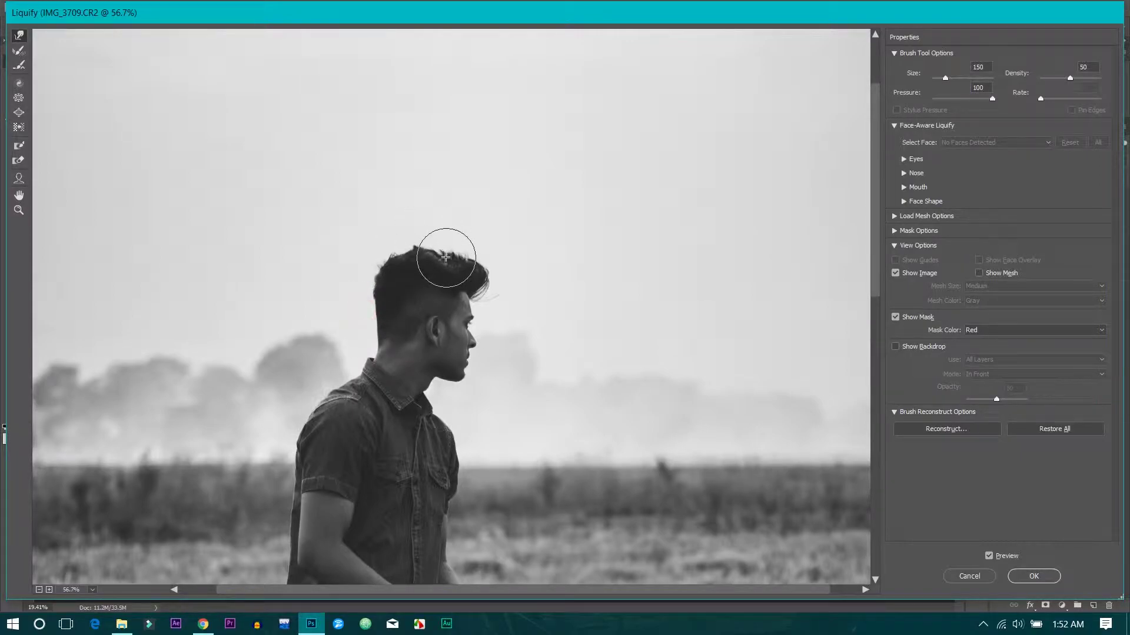
mouse_move(447, 256)
left_mouse_down()
mouse_move(391, 254)
mouse_move(407, 248)
left_mouse_up()
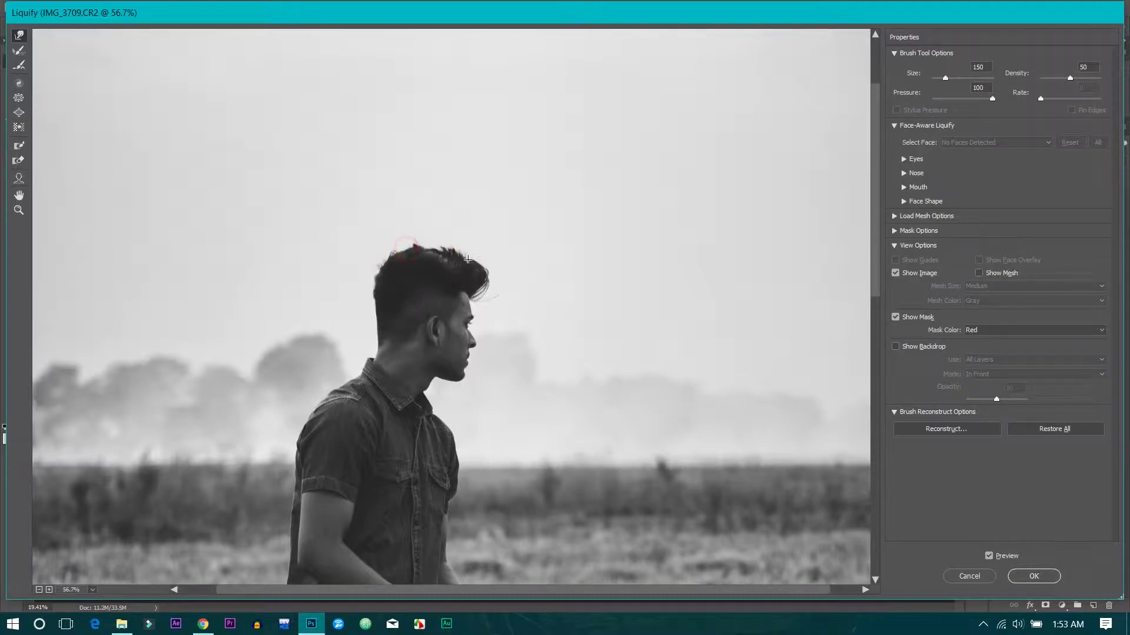
mouse_move(467, 258)
left_mouse_down()
mouse_move(431, 248)
mouse_move(489, 275)
left_mouse_up()
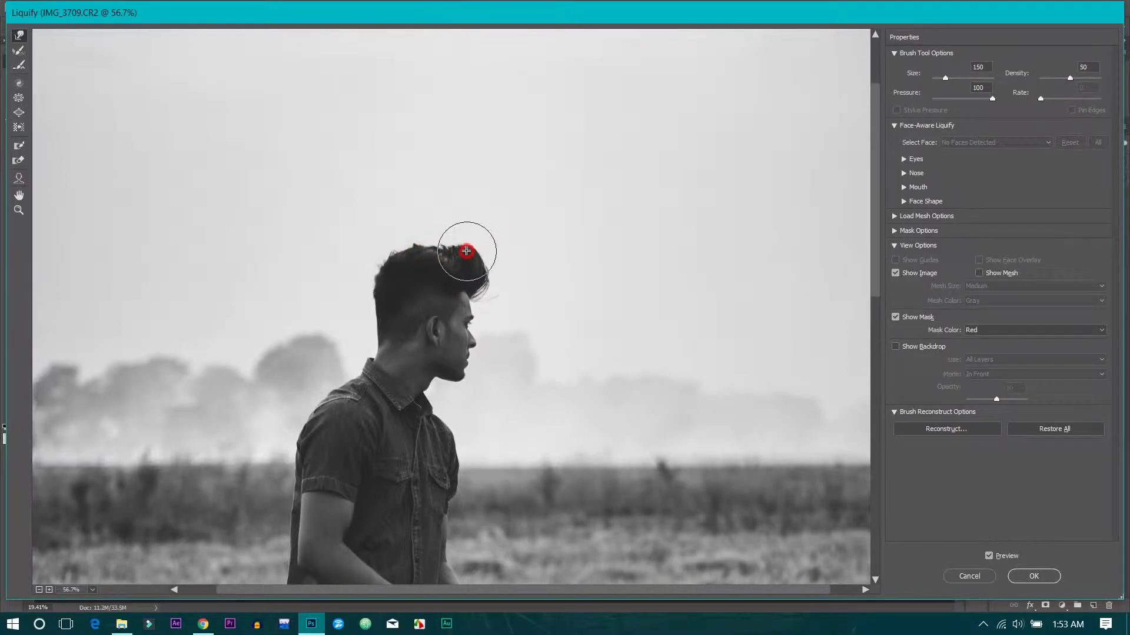
left_click_drag(484, 260, 481, 267)
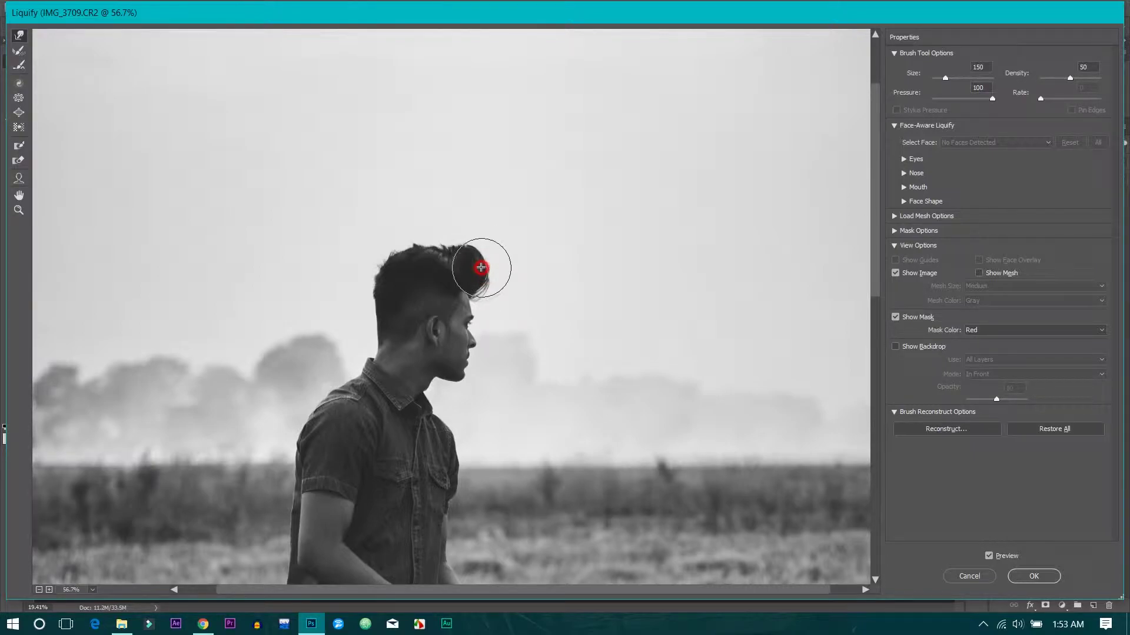
left_click_drag(480, 267, 462, 262)
scroll(534, 231, "down", 5)
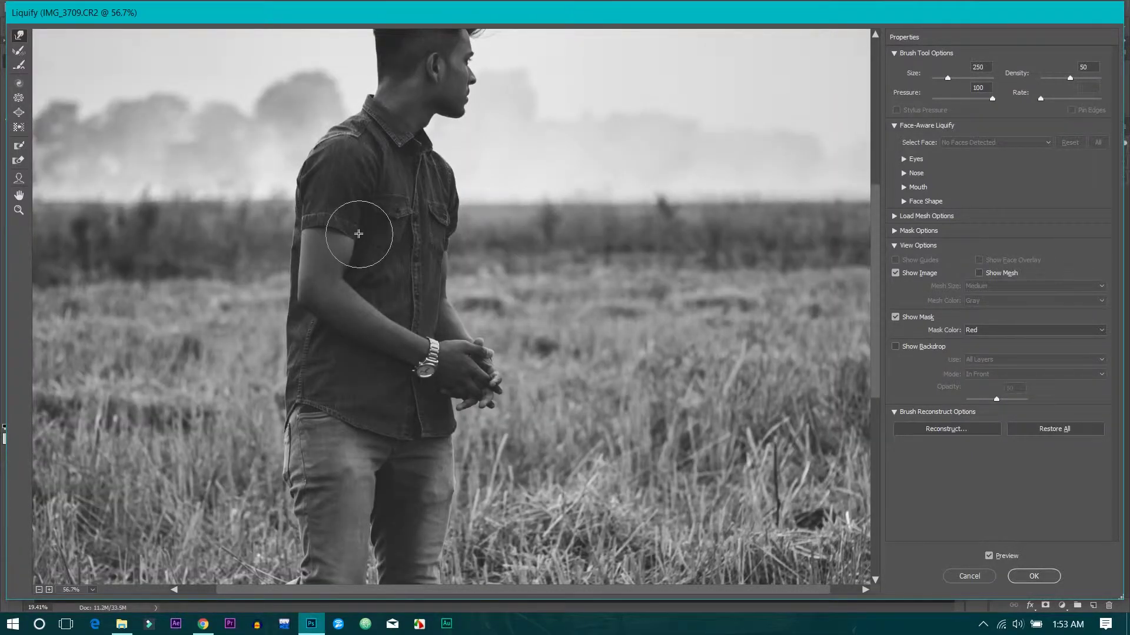
Step: With a larger brush, reshape the sleeve and forearm near the watch, then apply Liquify
key("bracketright")
key("bracketright")
key("bracketright")
mouse_move(345, 226)
left_mouse_down()
mouse_move(305, 226)
mouse_move(295, 303)
left_mouse_up()
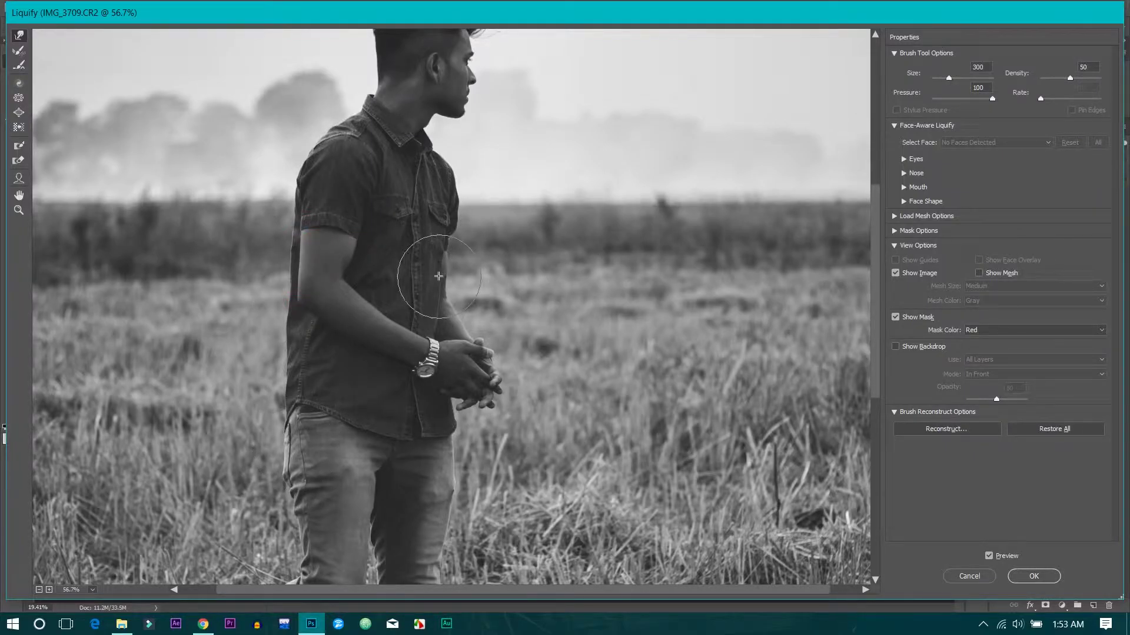
left_click_drag(373, 313, 345, 324)
left_click(417, 350)
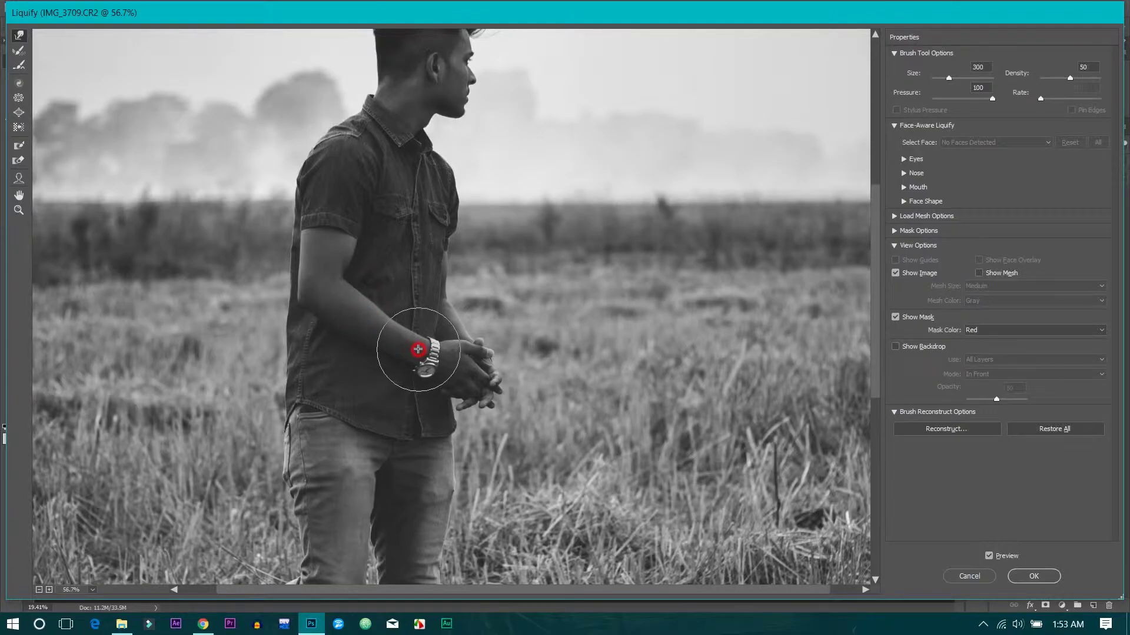
scroll(517, 353, "up", 5)
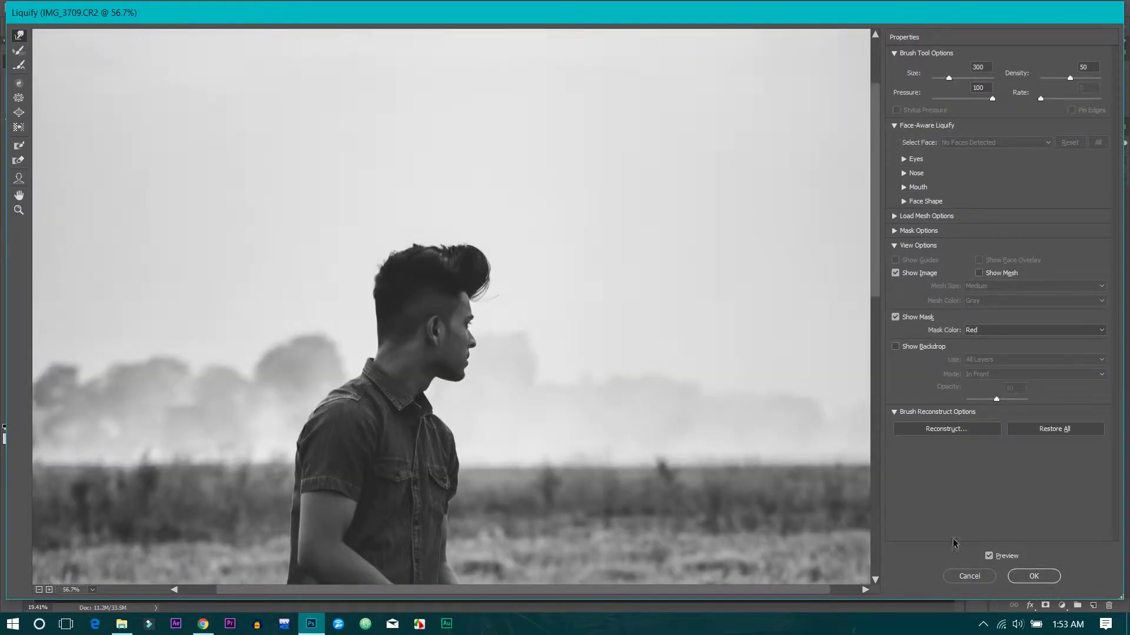
left_click(1044, 577)
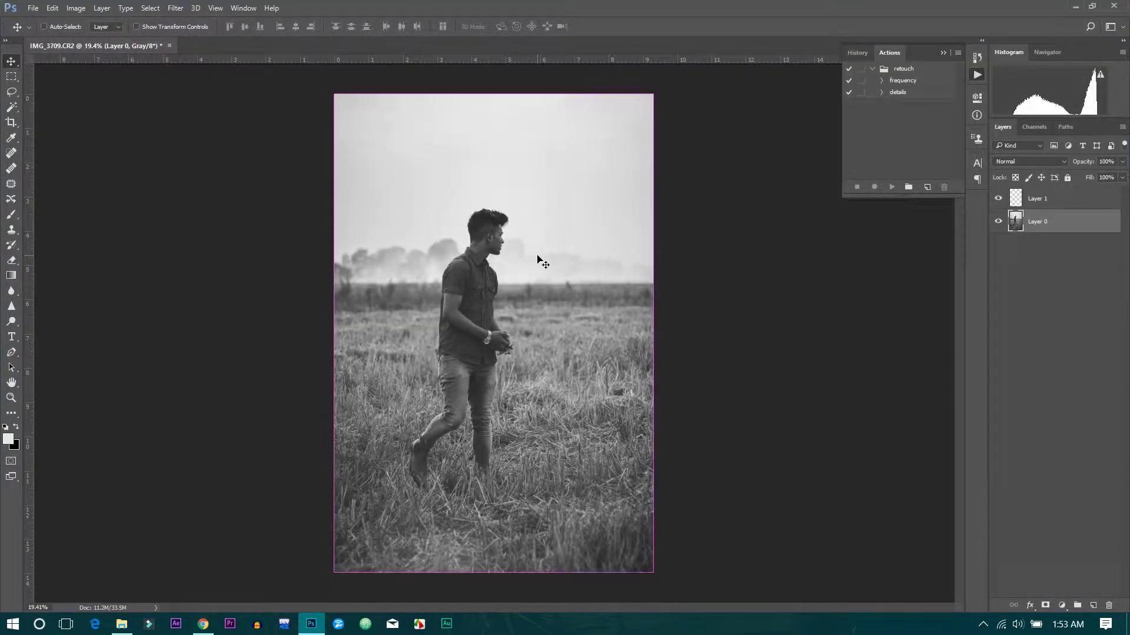
scroll(539, 260, "up", 3)
scroll(540, 230, "up", 2)
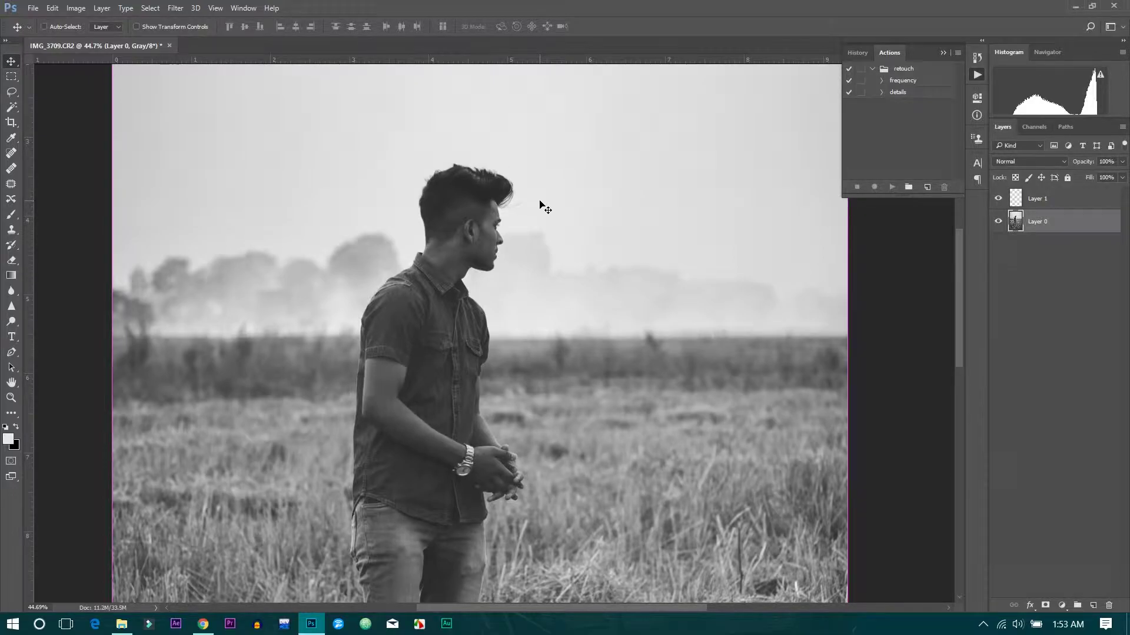
scroll(505, 228, "up", 2)
scroll(561, 131, "up", 1)
scroll(540, 231, "up", 1)
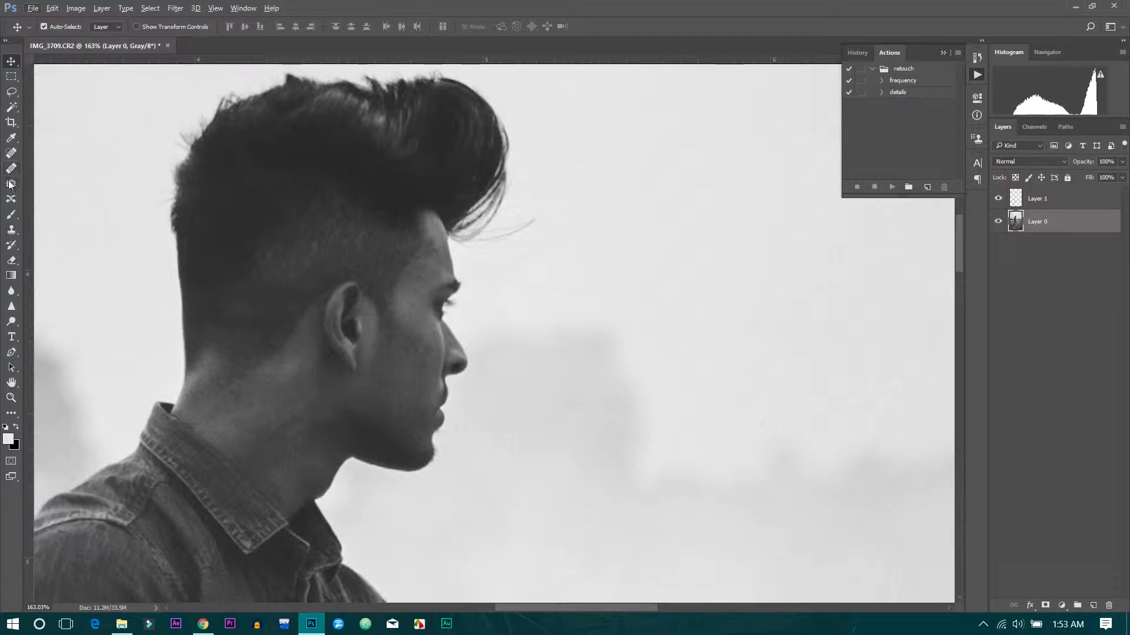
Step: Select the Clone Stamp tool
left_click(12, 229)
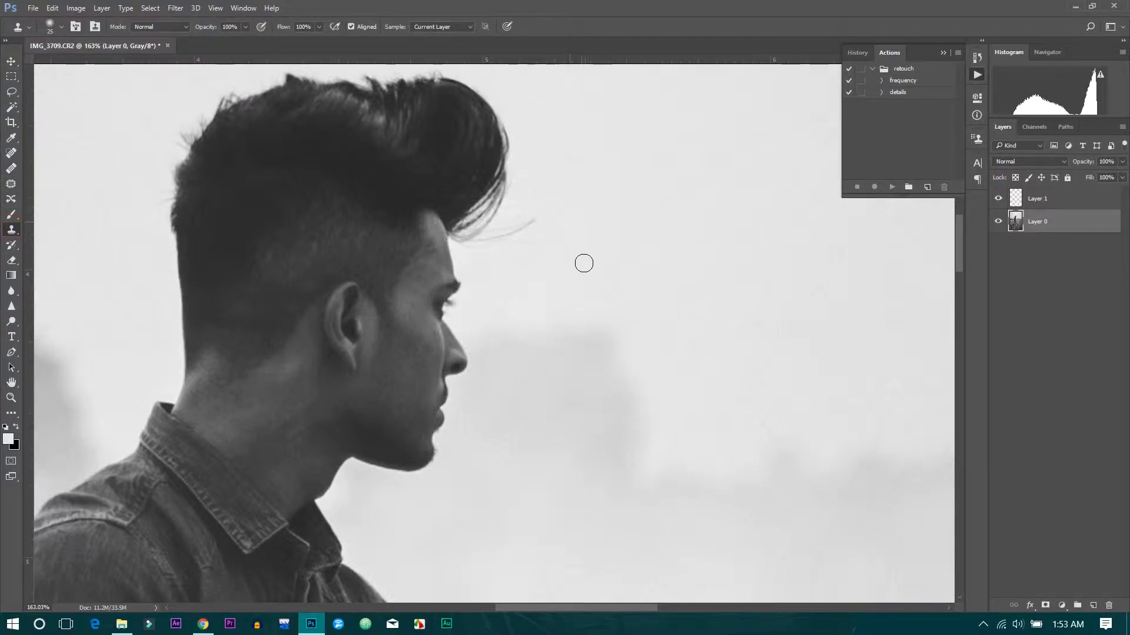
Step: Clone clean sky over the stray strands beside the quiff, then fit the photo to view
left_click(581, 262, "alt")
left_click(517, 230)
left_click(571, 235)
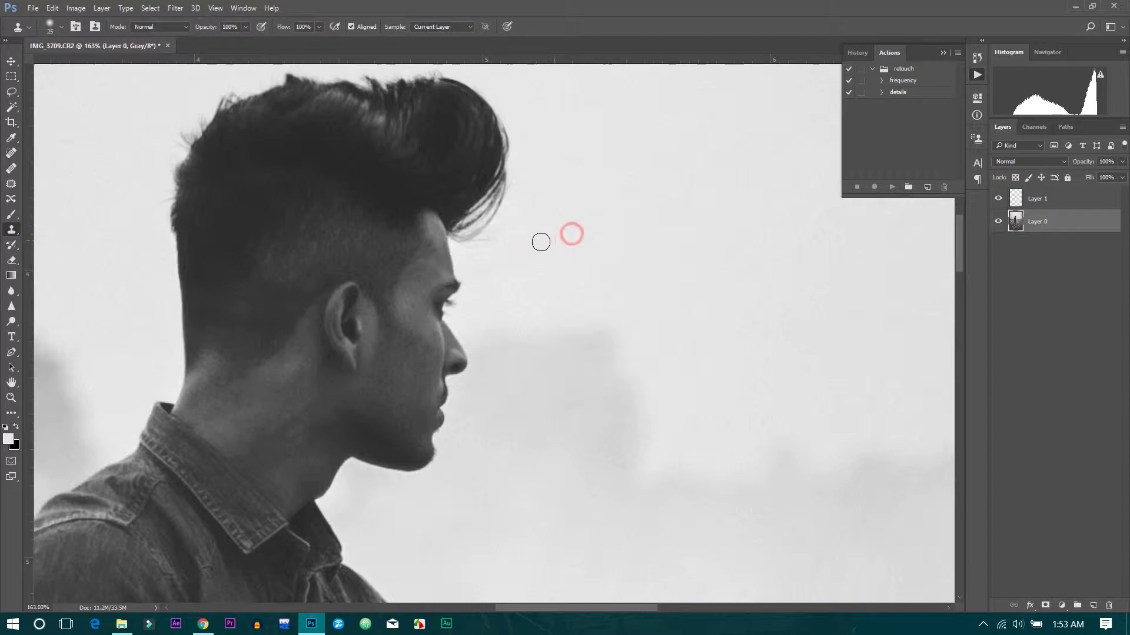
left_click_drag(541, 242, 468, 250)
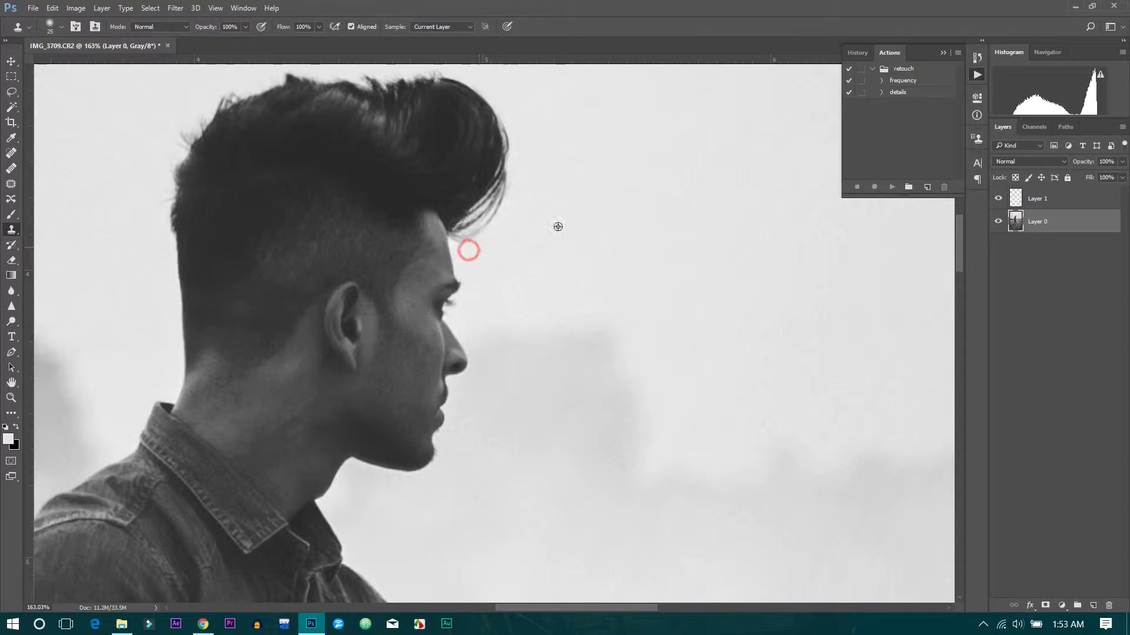
left_click(525, 243)
left_click_drag(471, 255, 494, 259)
key("ctrl+0")
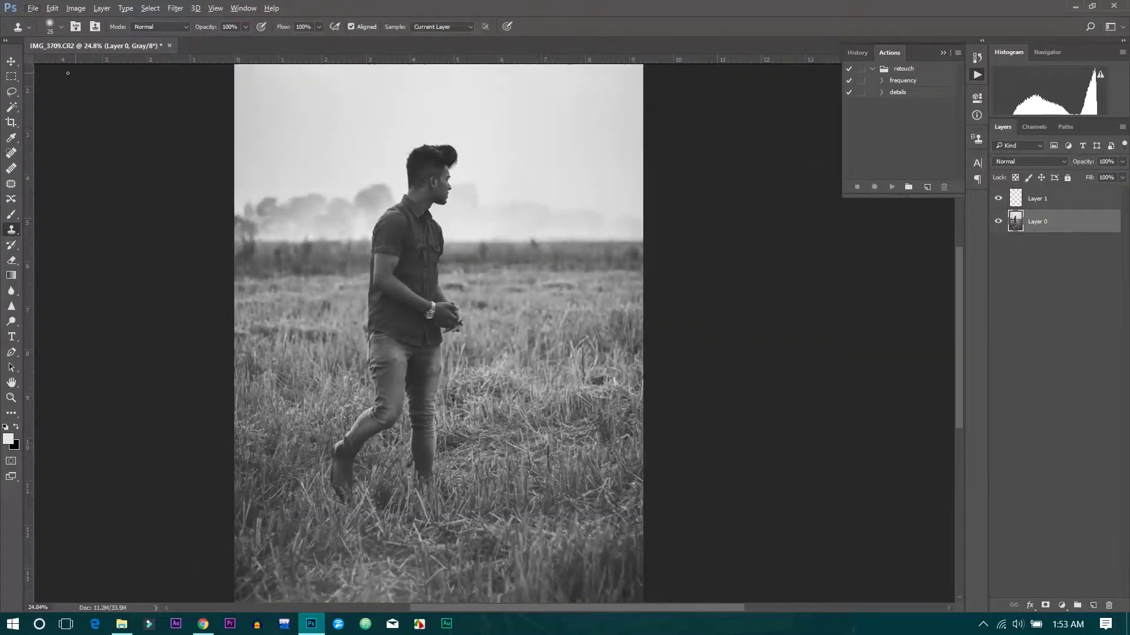
Step: With the Move tool active, use Merge Visible from Layer 0's context menu
left_click(12, 60)
scroll(487, 297, "down", 2)
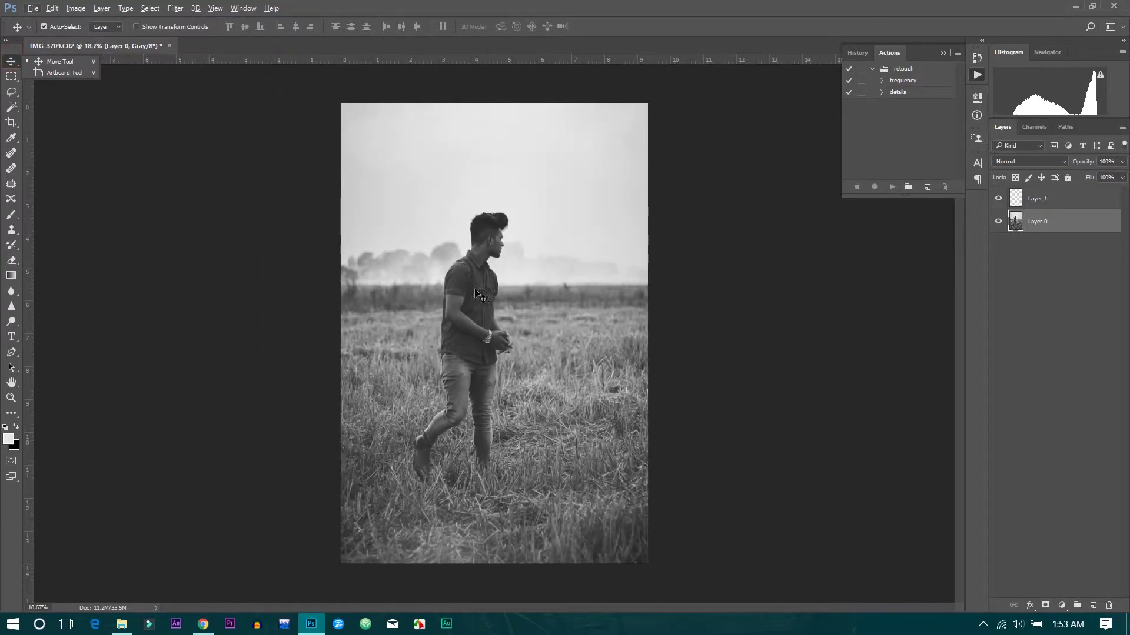
right_click(1048, 222)
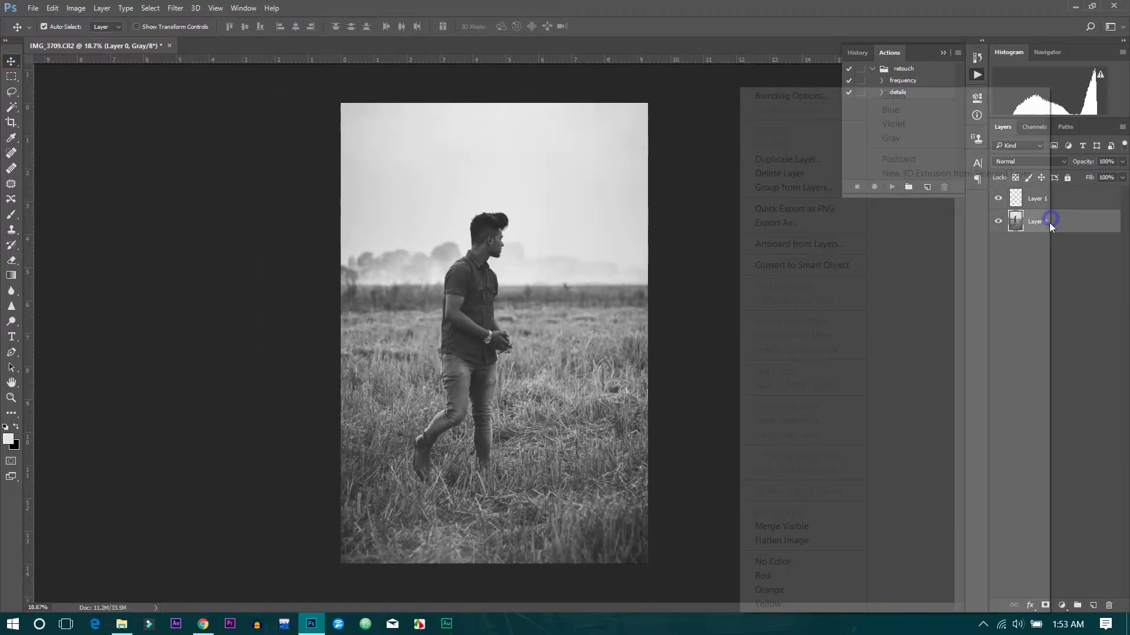
left_click(794, 529)
scroll(502, 217, "up", 4)
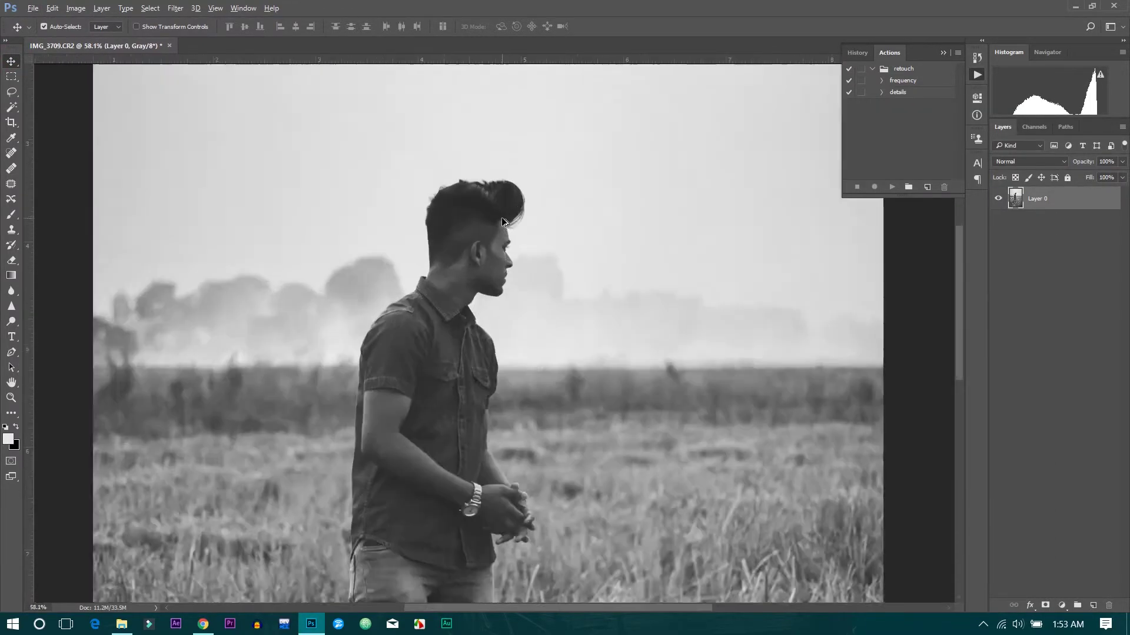